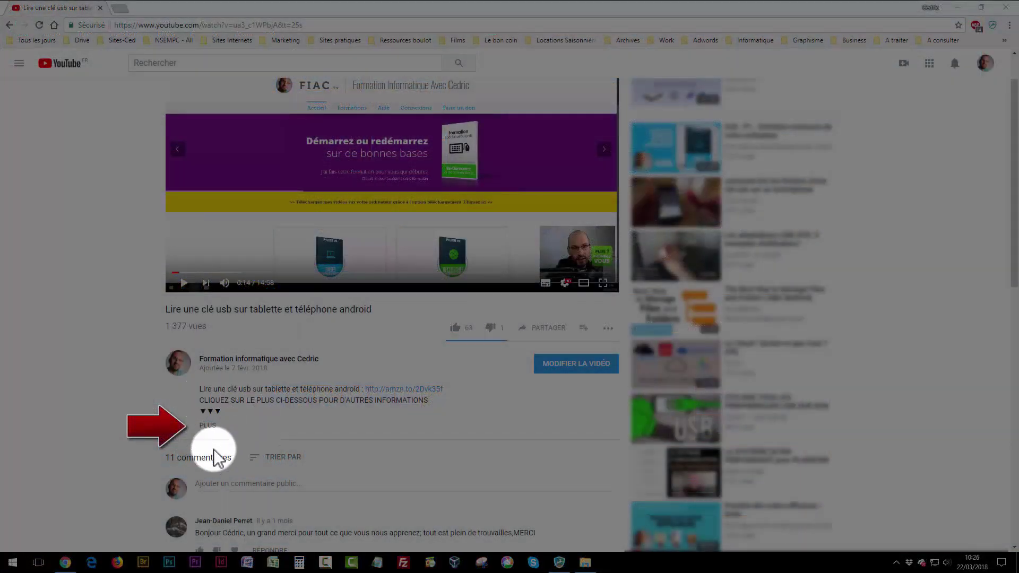
left_click(208, 425)
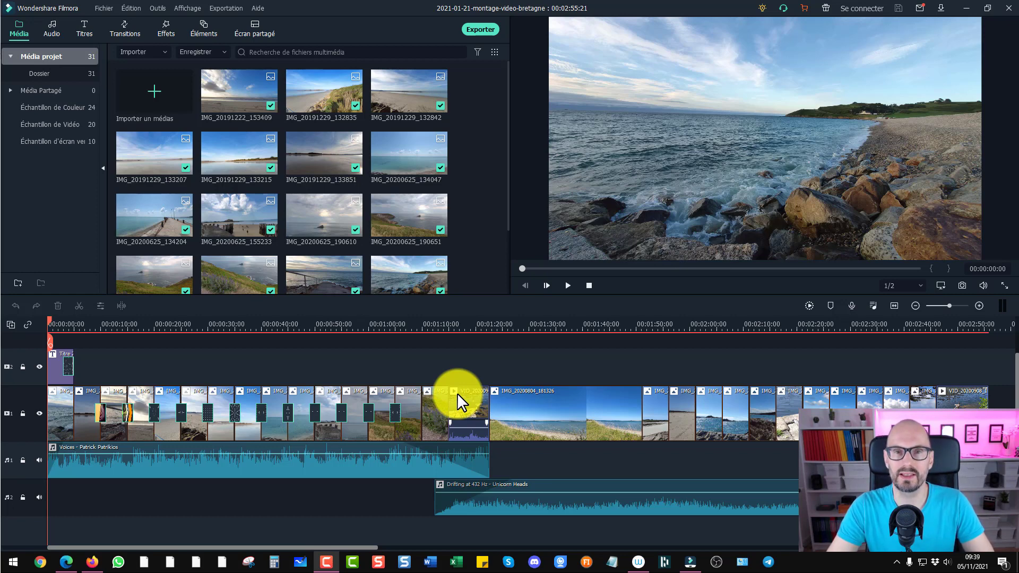
Add the Metropolis effect from the Vie nocturne filters to the favourite effects
left_click(168, 24)
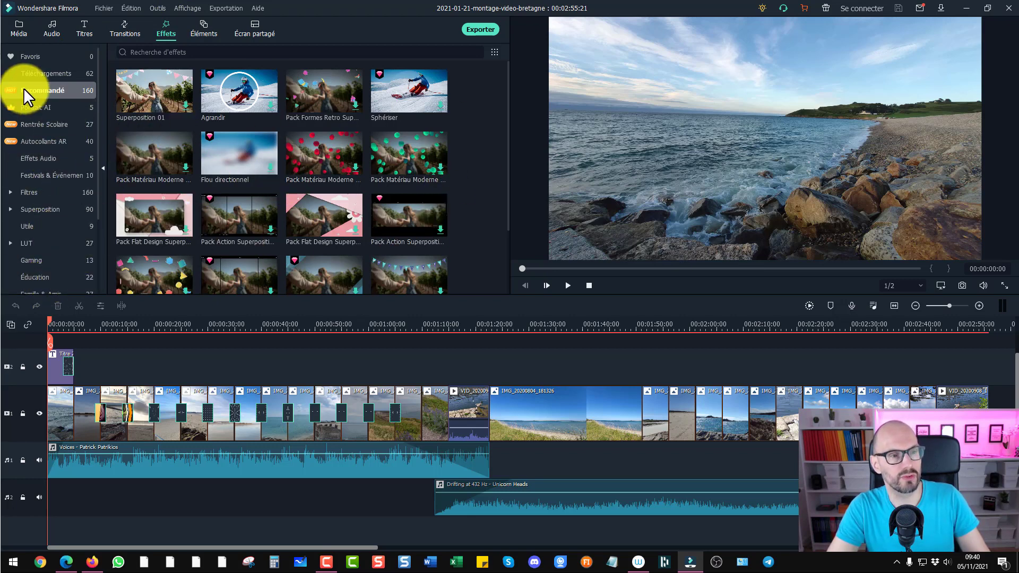
left_click(56, 189)
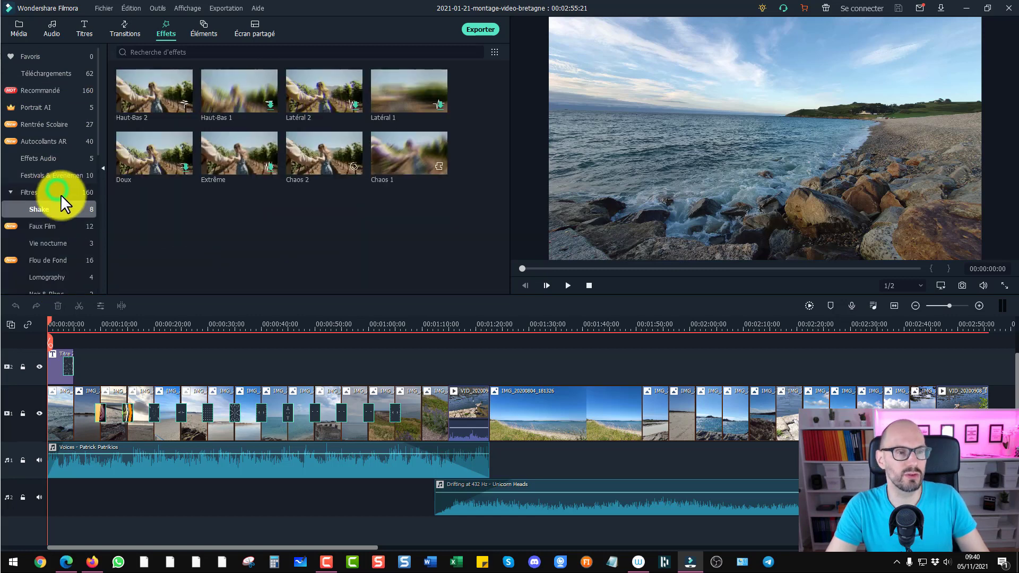
left_click(55, 243)
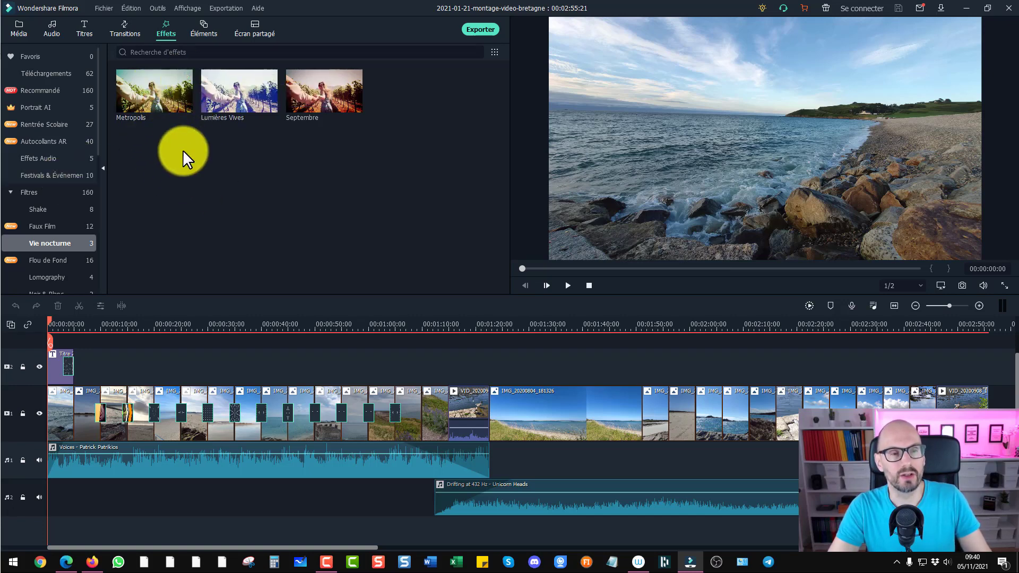
left_click(184, 75)
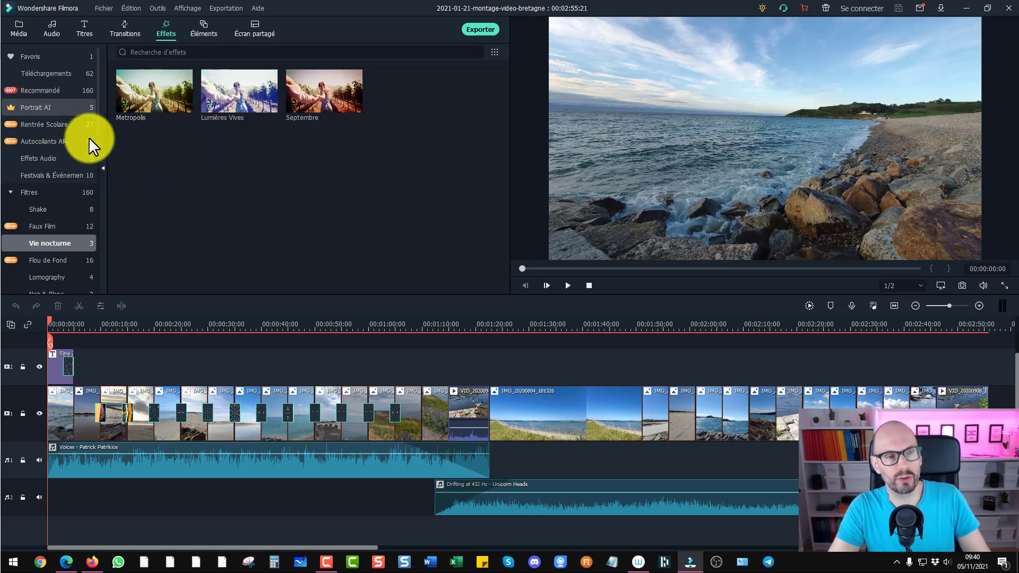
Look through the effect categories and remove Metropolis from the favourite effects
left_click(53, 55)
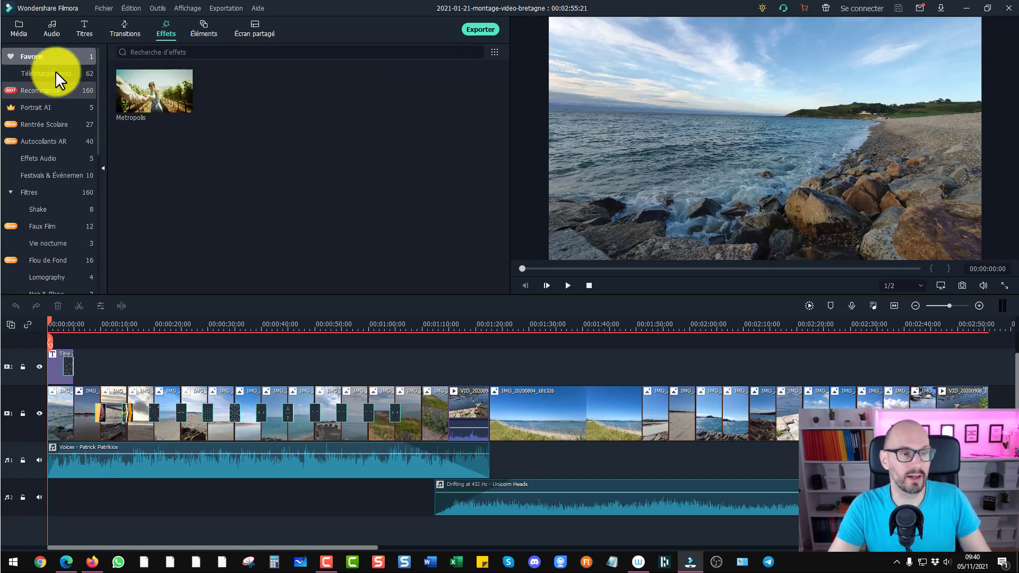
scroll(45, 181, "down", 5)
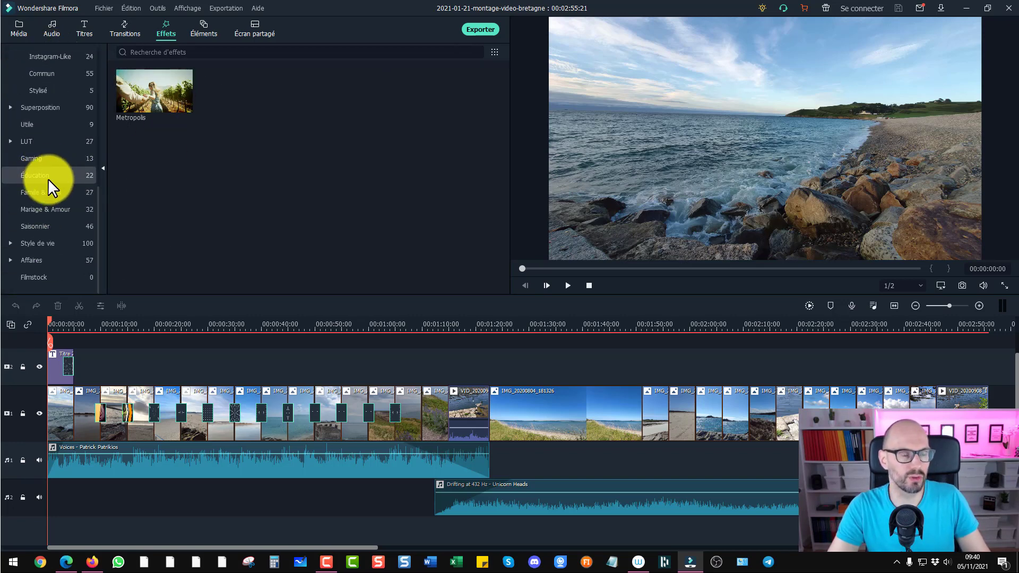
scroll(46, 180, "up", 5)
mouse_move(155, 84)
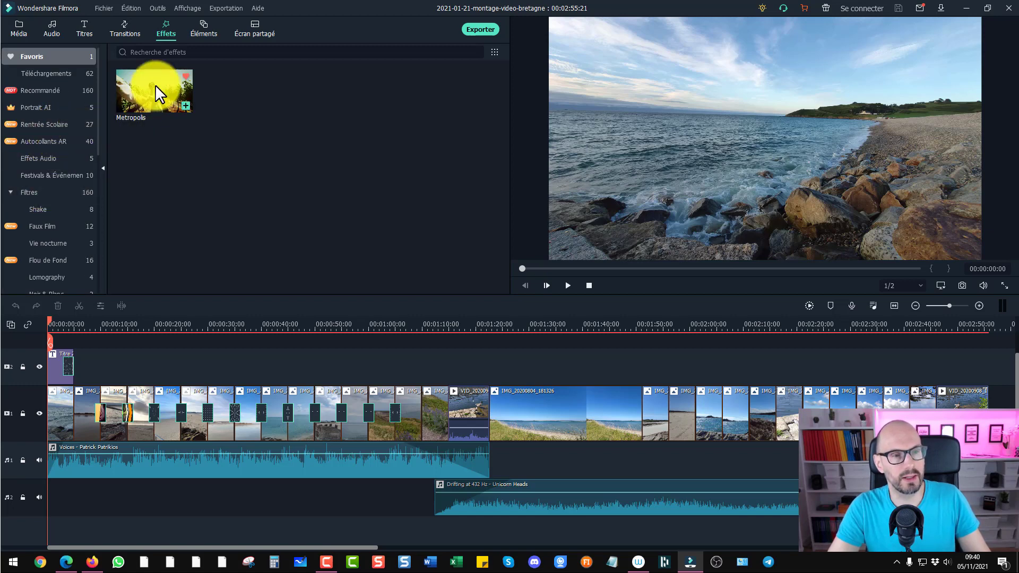
left_click(185, 77)
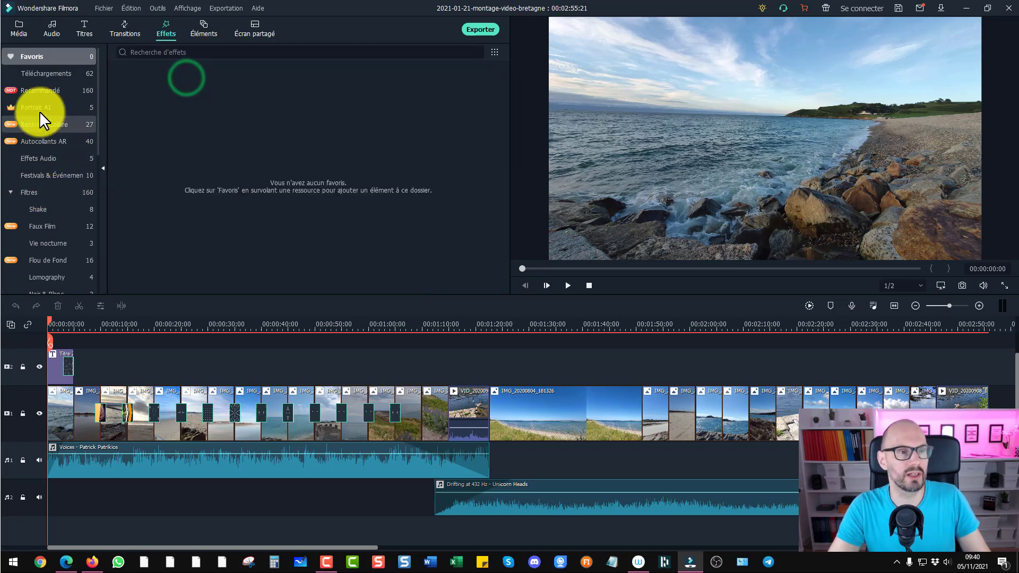
Try to apply the recommended Agrandir effect to the image clip just before the first video clip, and select Sphériser for preview
left_click(43, 91)
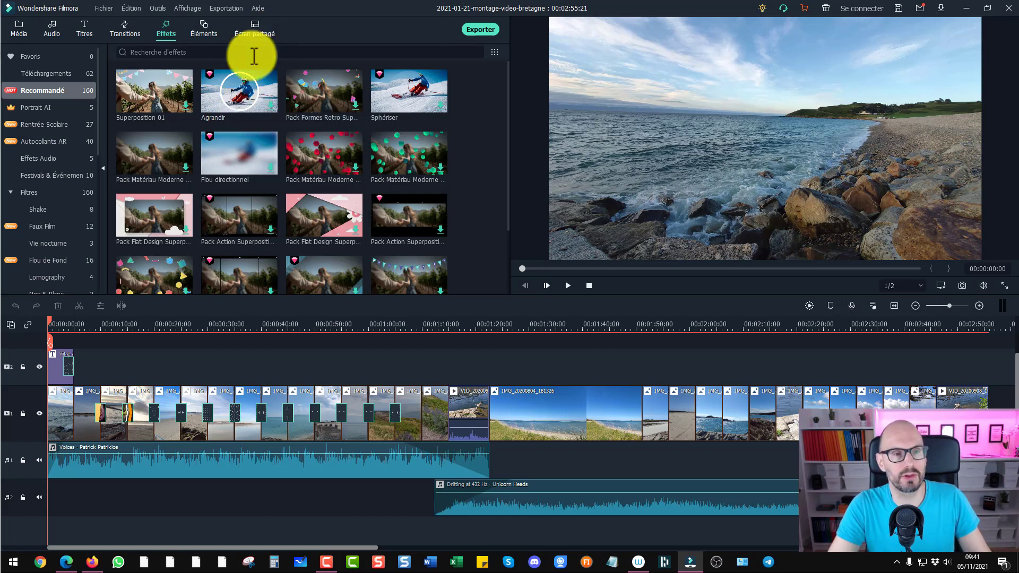
left_click(247, 90)
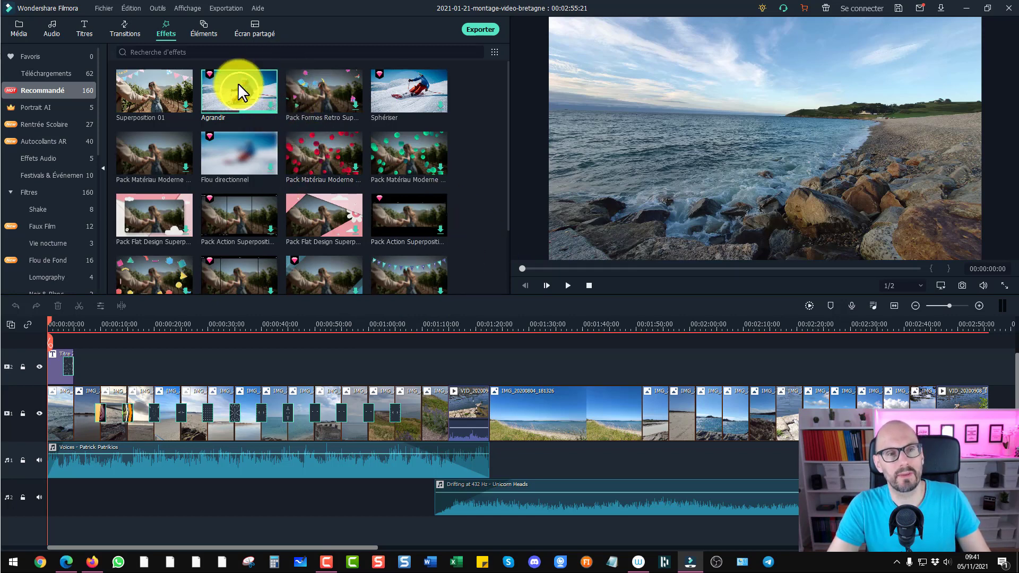
left_click_drag(252, 82, 432, 416)
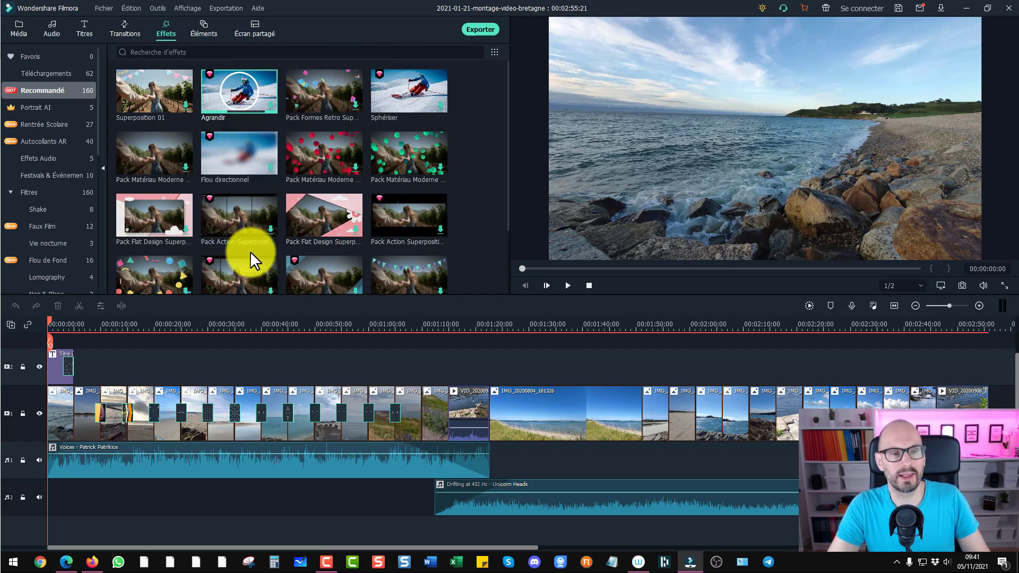
left_click(412, 88)
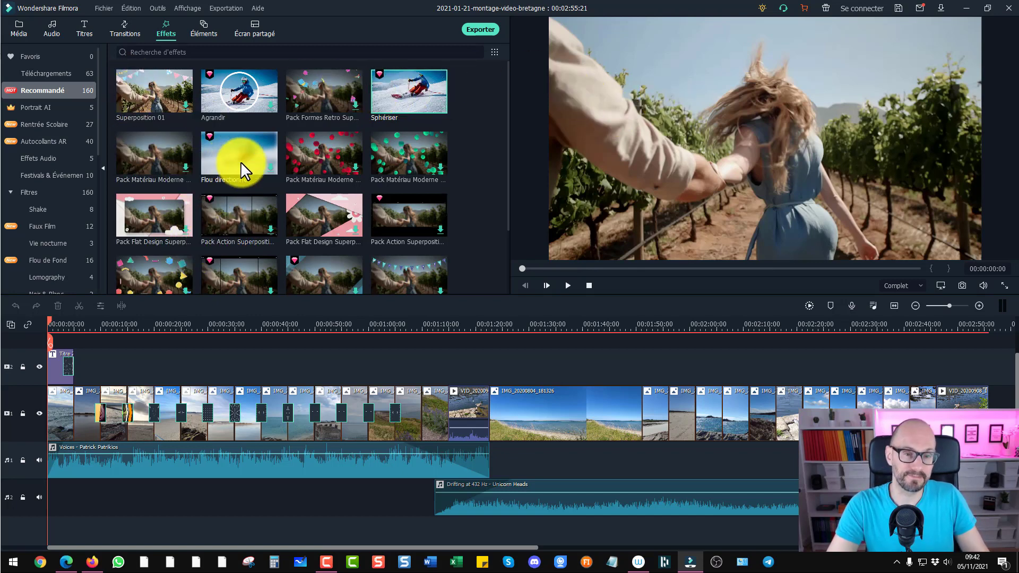
Download the Pack Beau Mariage overlay with the tilted gold frame from the recommended effects and preview it
scroll(240, 161, "down", 5)
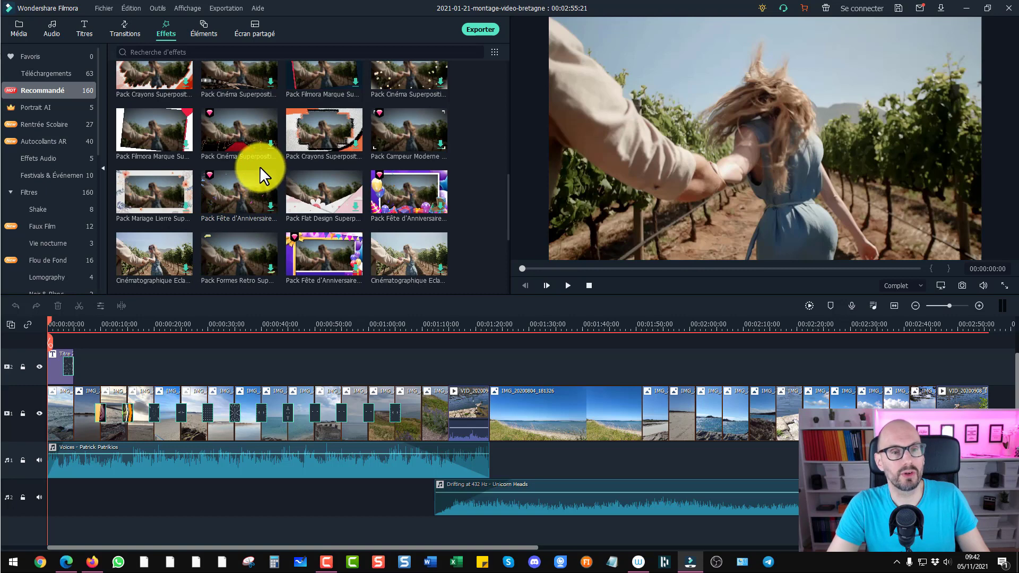
scroll(259, 166, "down", 3)
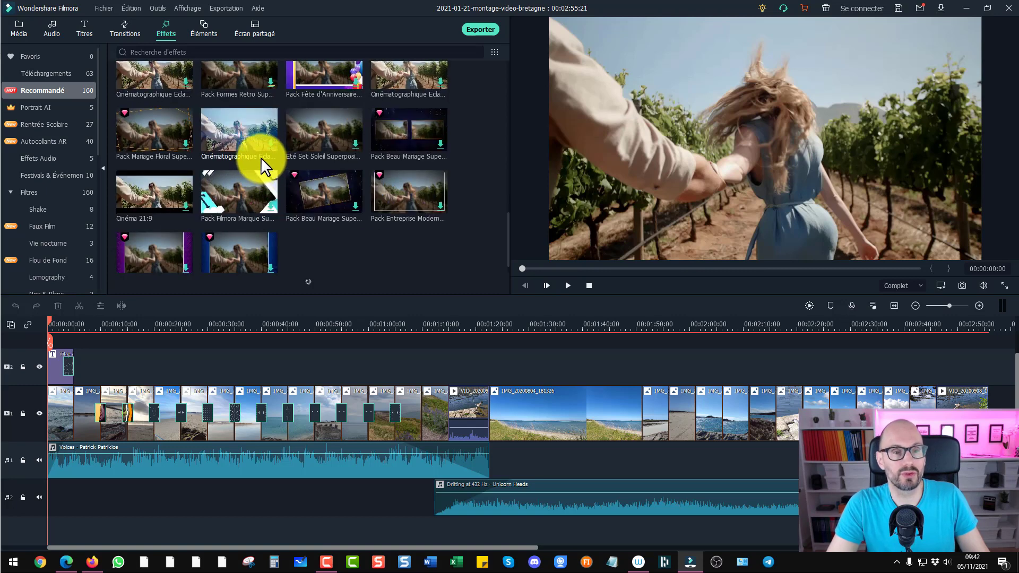
left_click(322, 193)
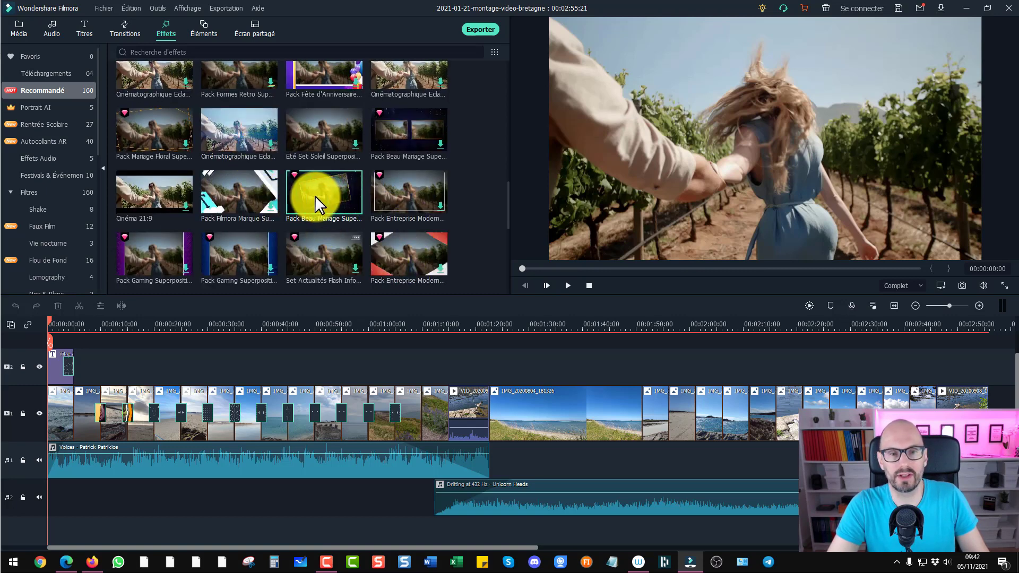
mouse_move(326, 199)
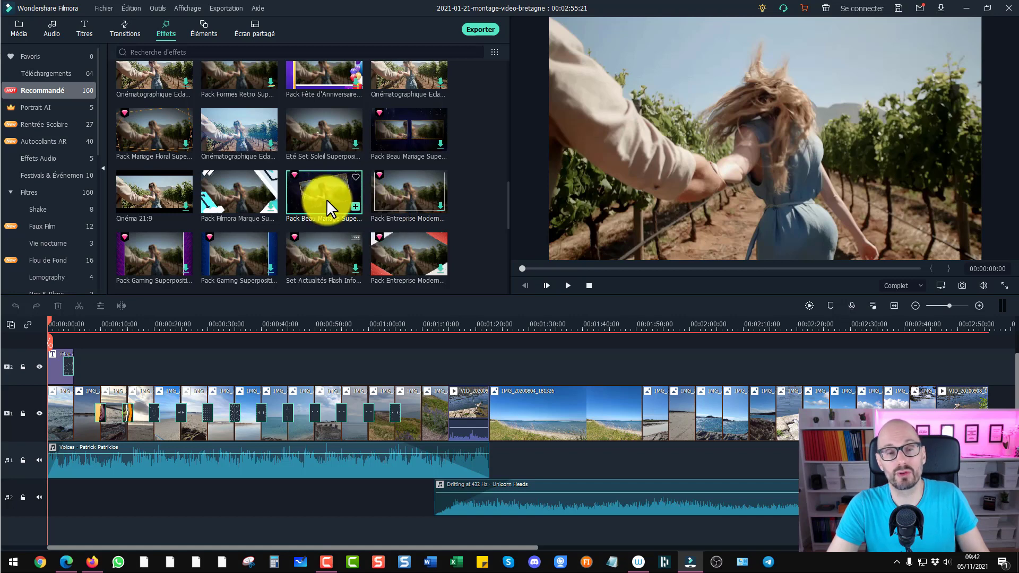
left_click(334, 195)
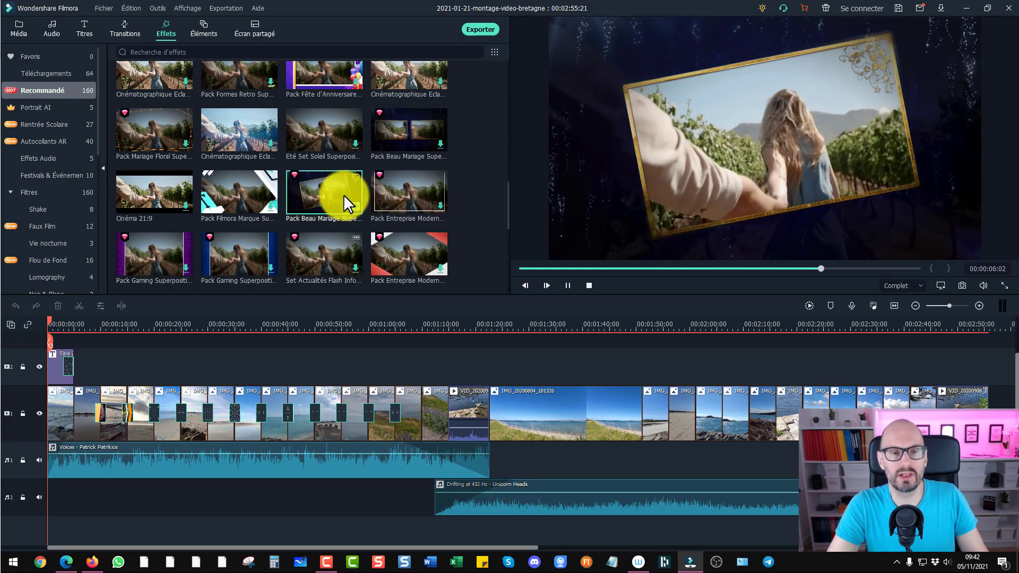
Apply the Pack Beau Mariage overlay in trial mode to the image clip before the first video clip and play the result
left_click_drag(314, 186, 437, 412)
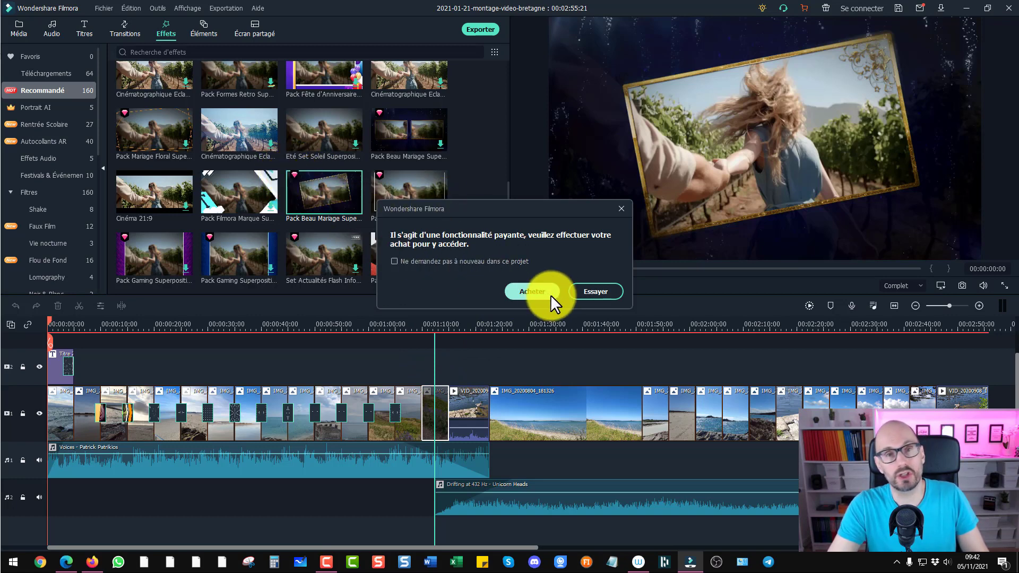
left_click(596, 291)
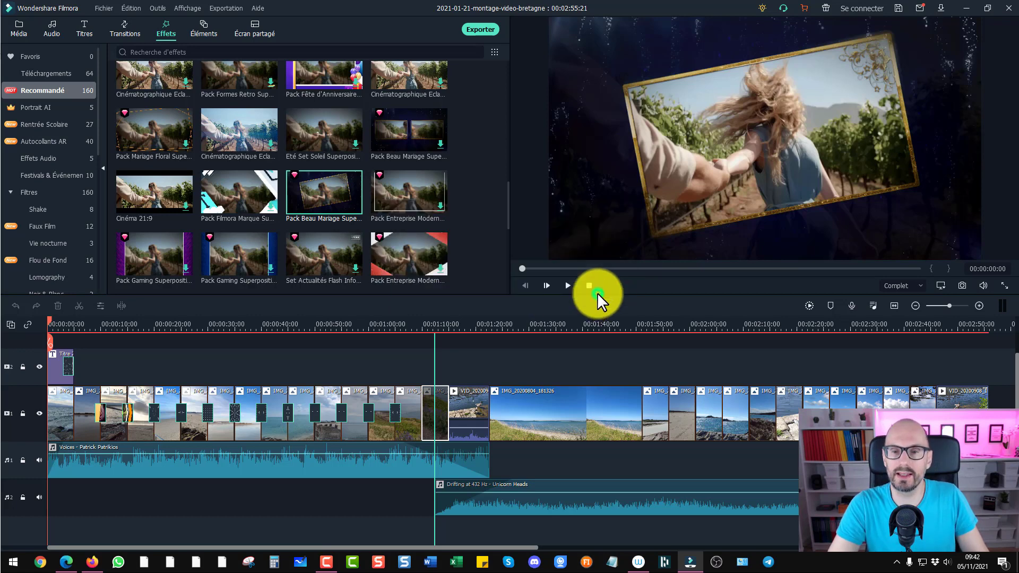
left_click(421, 325)
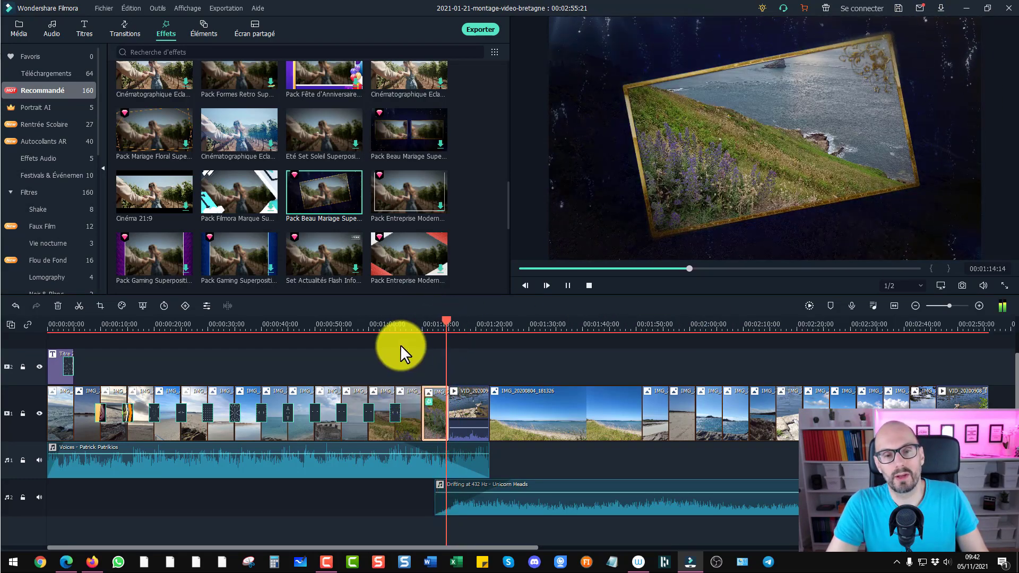
left_click(431, 326)
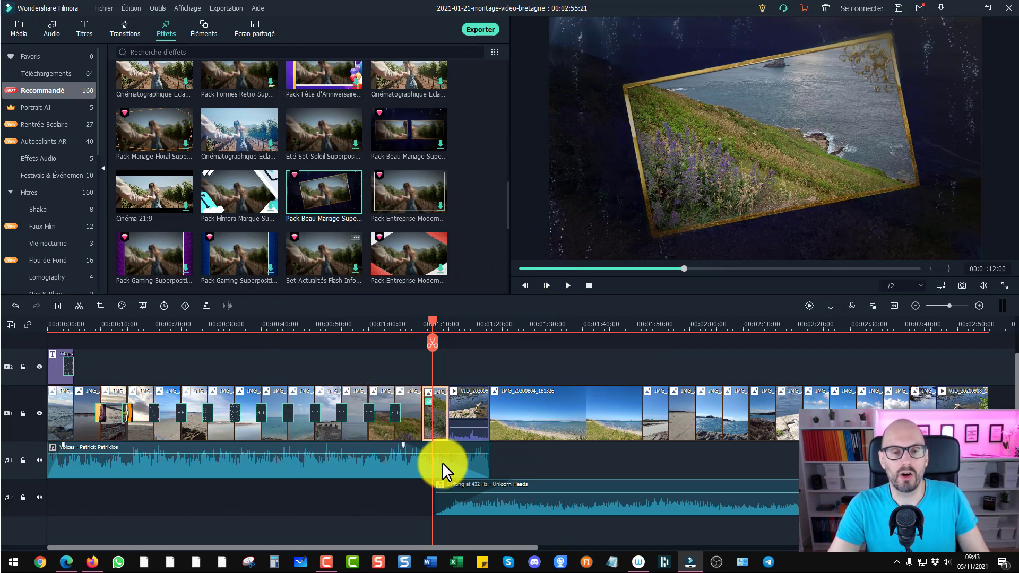
Remove the Pack Beau Mariage overlay effect from the image clip before the first video clip
right_click(438, 418)
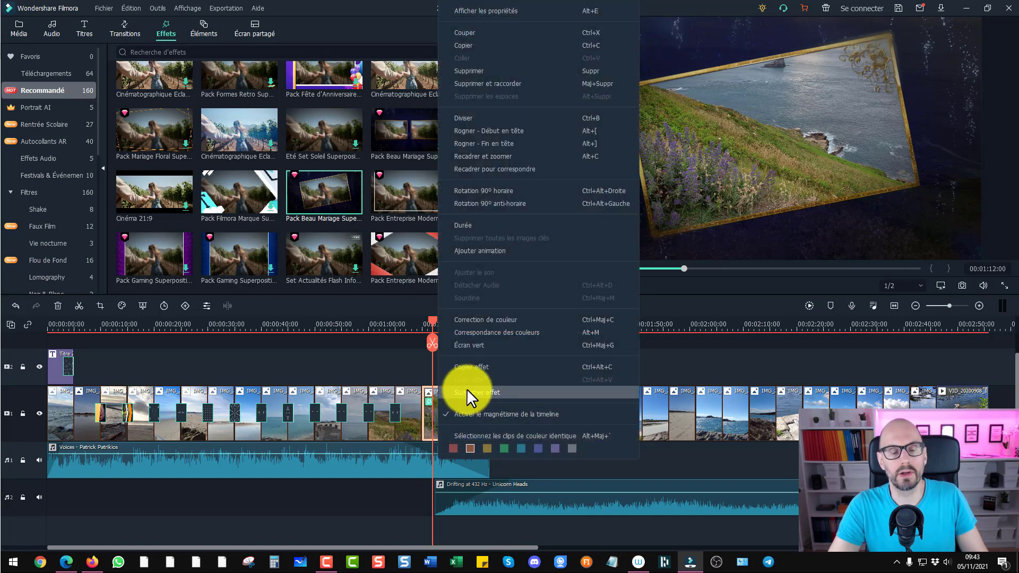
left_click(466, 392)
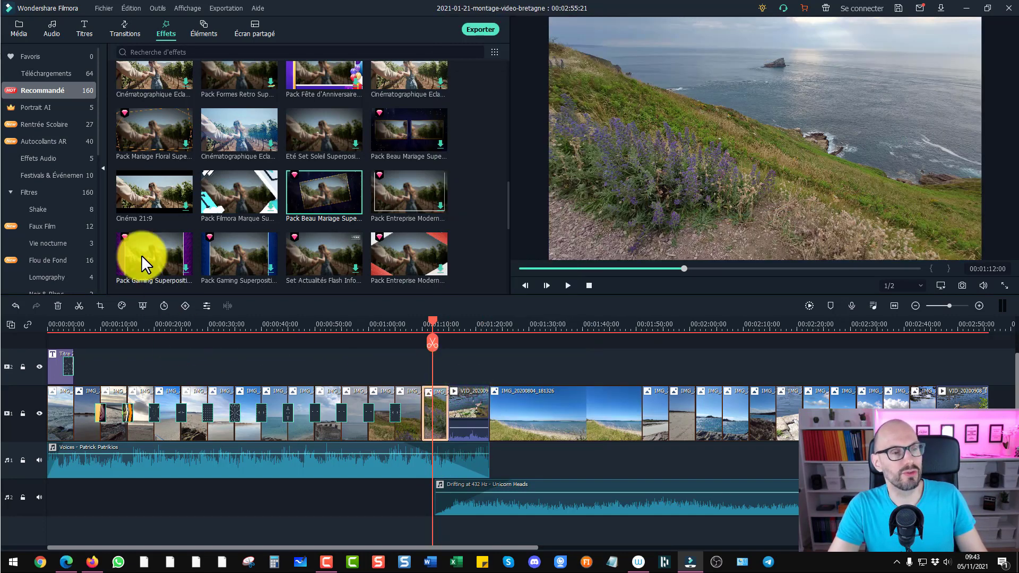
Browse the Effets Audio and Flou de Fond effects, and apply the Saule filter from Noir & Blanc to the selected image clip
left_click(31, 158)
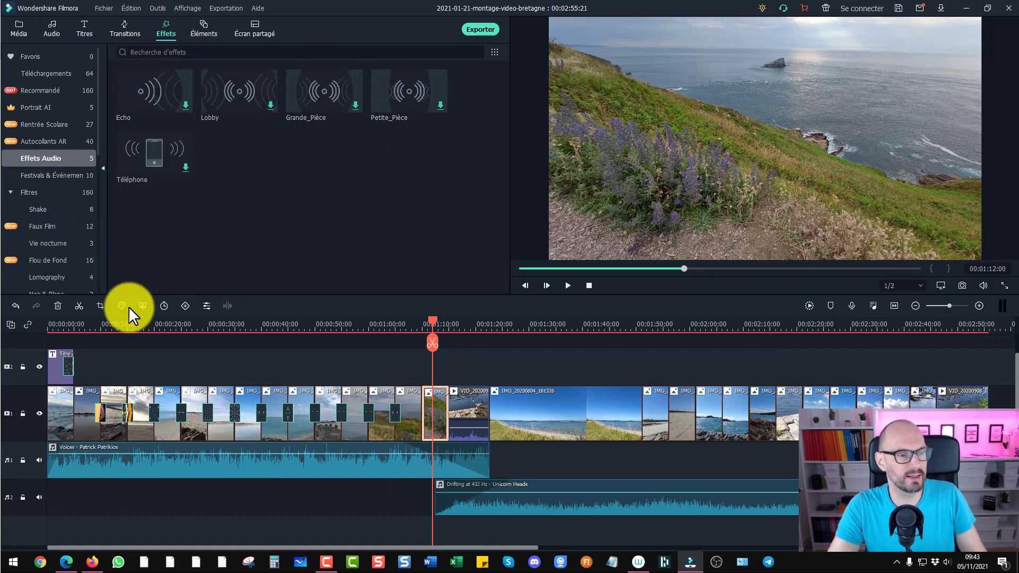
left_click(91, 260)
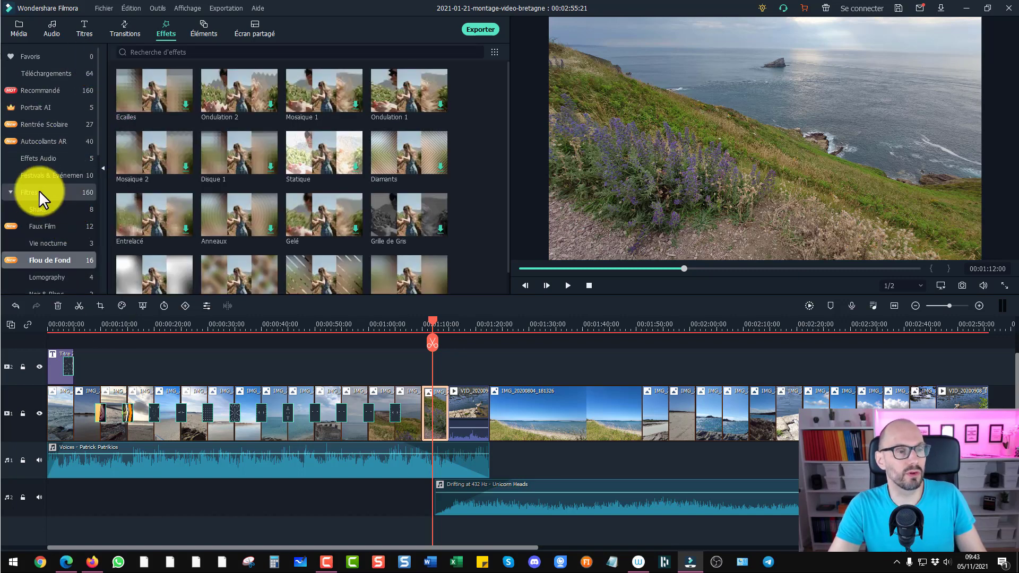
scroll(40, 199, "down", 1)
left_click(49, 242)
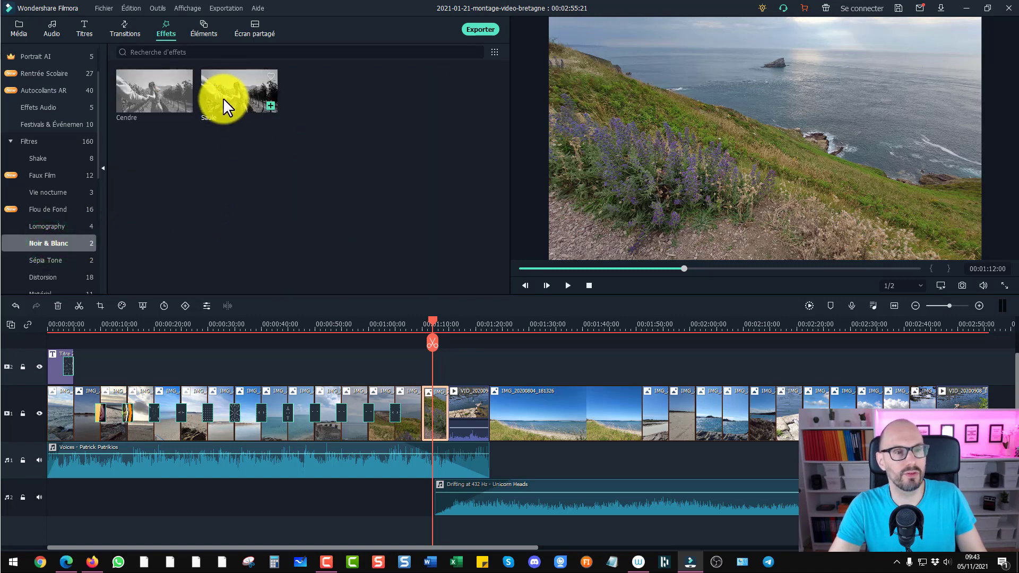
left_click_drag(223, 102, 432, 406)
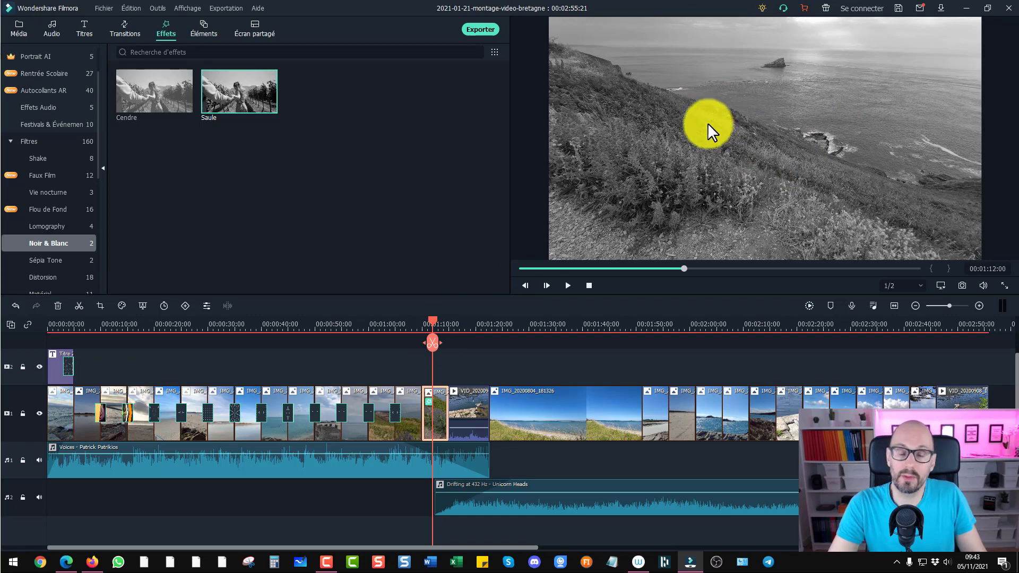
Play the timeline from just before the filtered clip, at about 00:01:09, to check the Saule black-and-white filter
left_click_drag(432, 317, 417, 320)
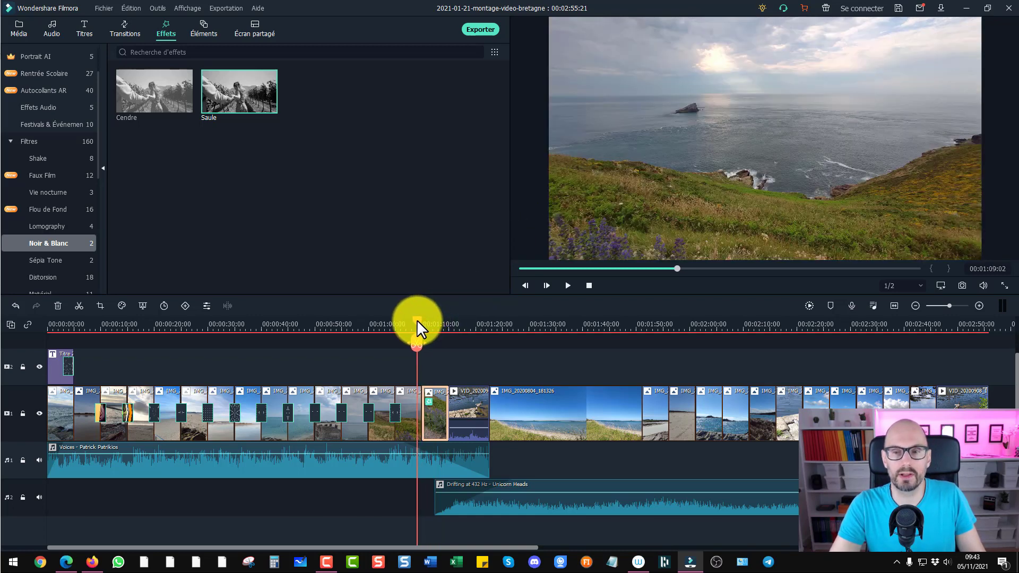
key("space")
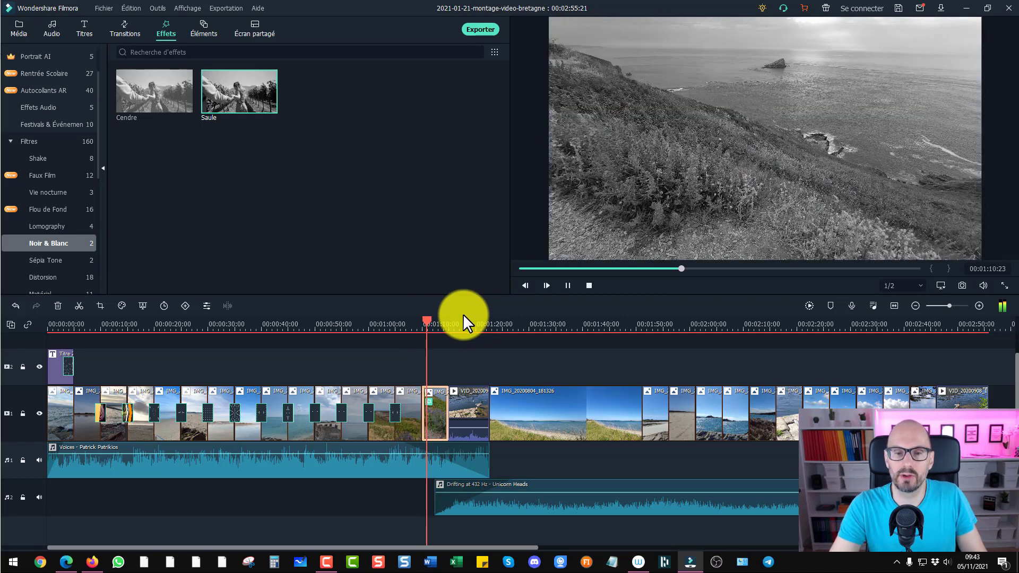
key("space")
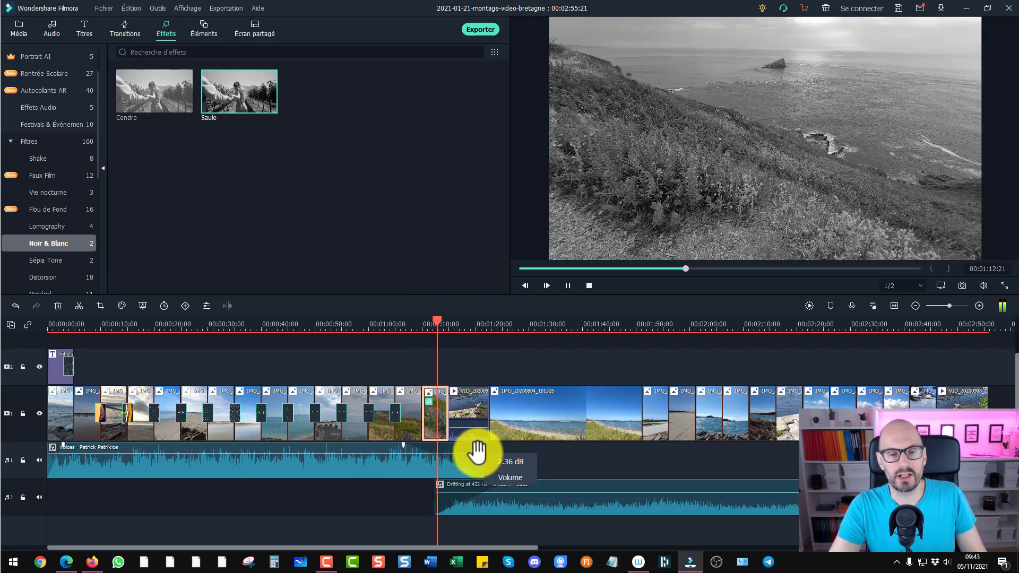
Open the filtered image clip's video effect settings and try several alpha values for the Saule filter, ending at 69
double_click(428, 419)
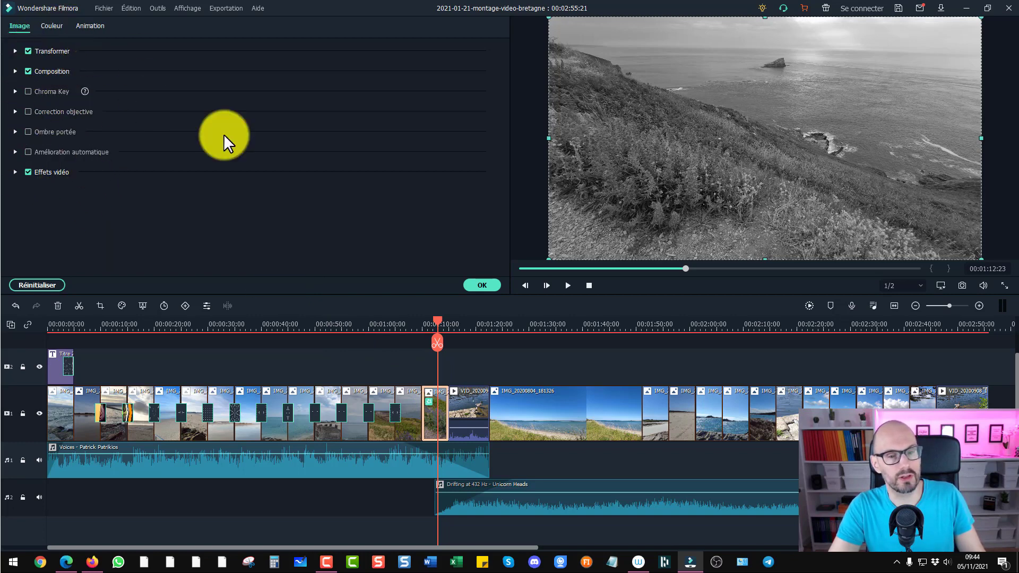
left_click(15, 172)
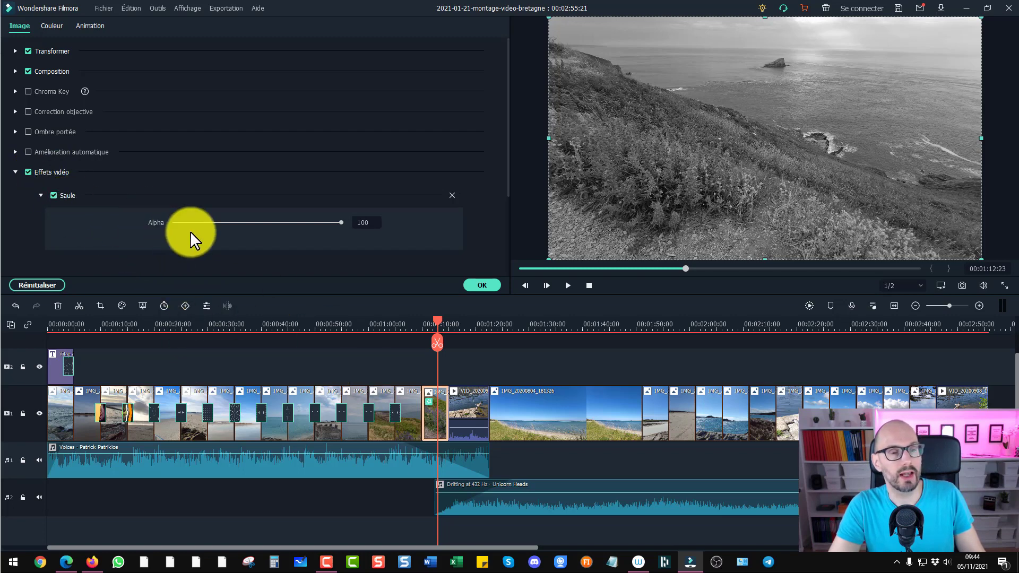
left_click(39, 195)
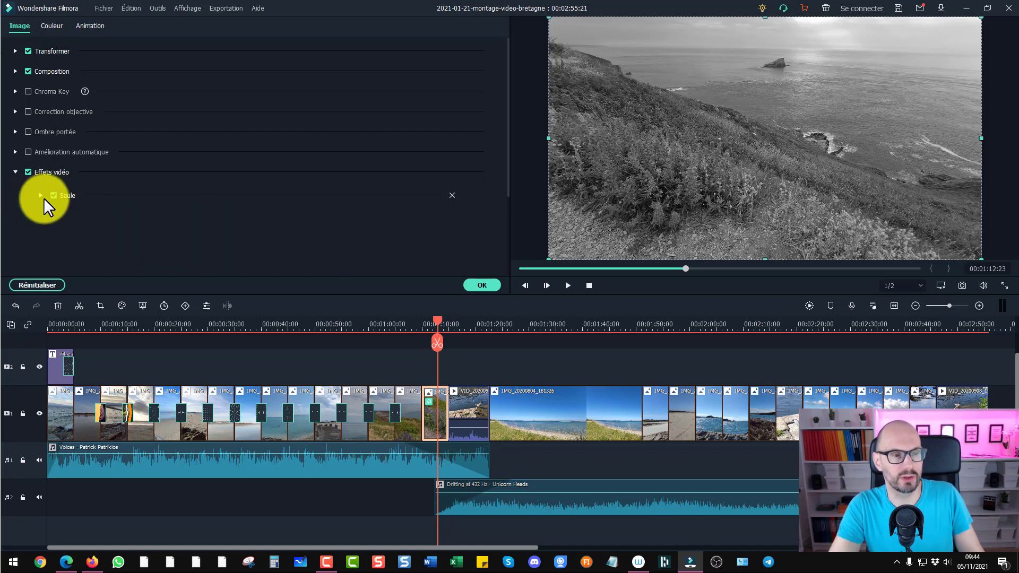
left_click(39, 194)
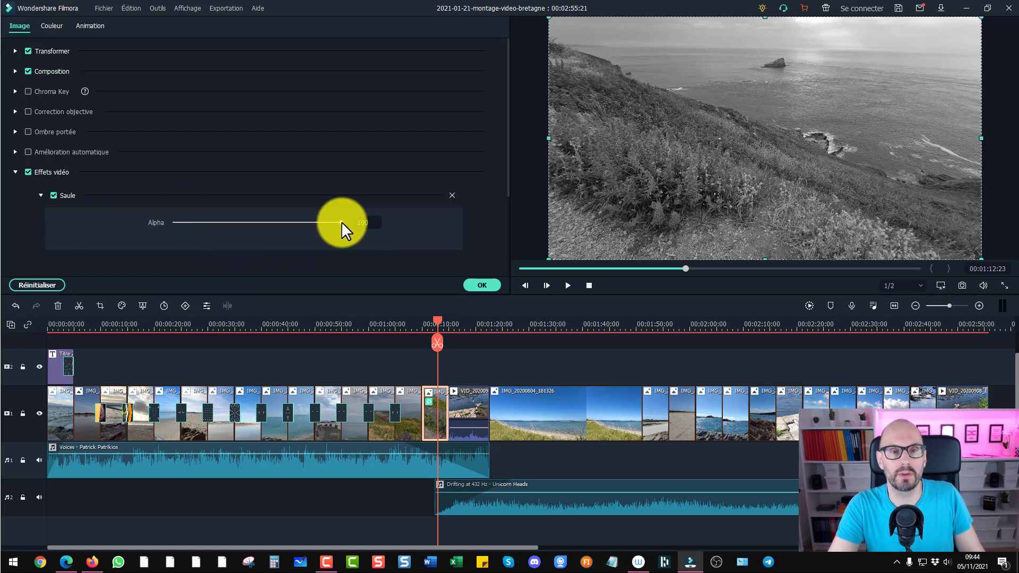
left_click_drag(342, 221, 278, 222)
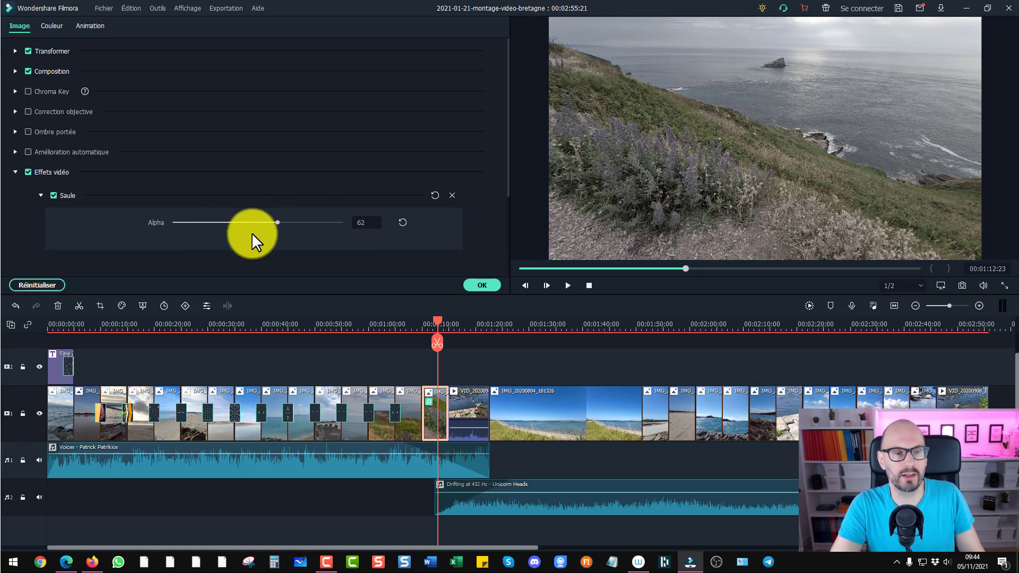
left_click_drag(269, 221, 154, 234)
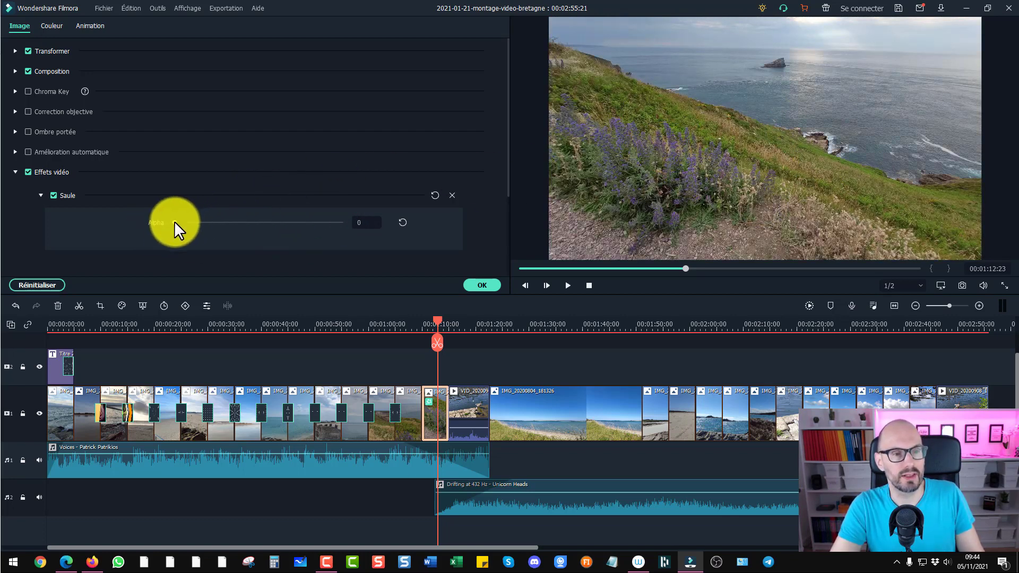
left_click_drag(174, 222, 288, 223)
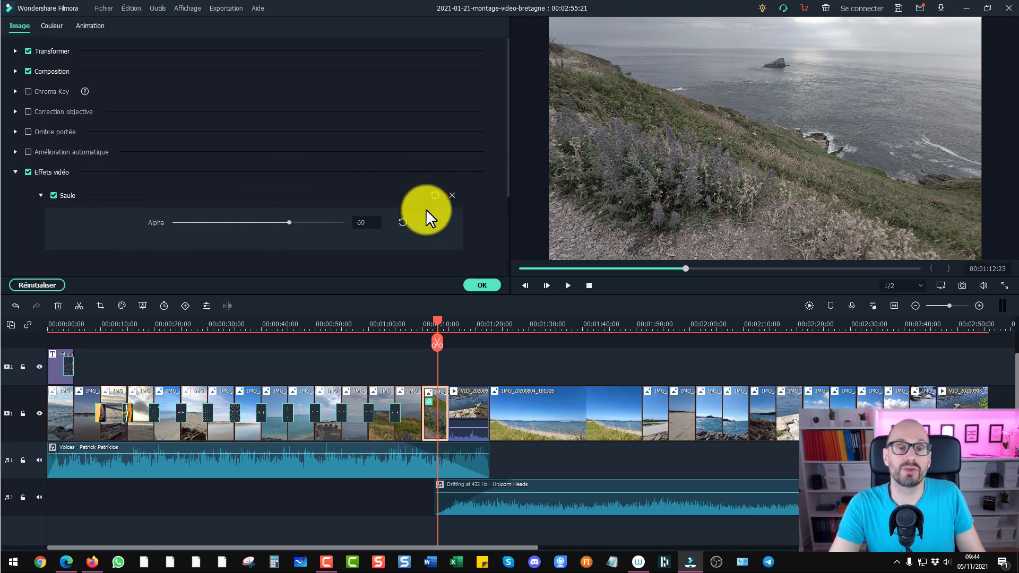
Switch the Saule filter off and back on to compare the image, and confirm the clip's settings
left_click(53, 195)
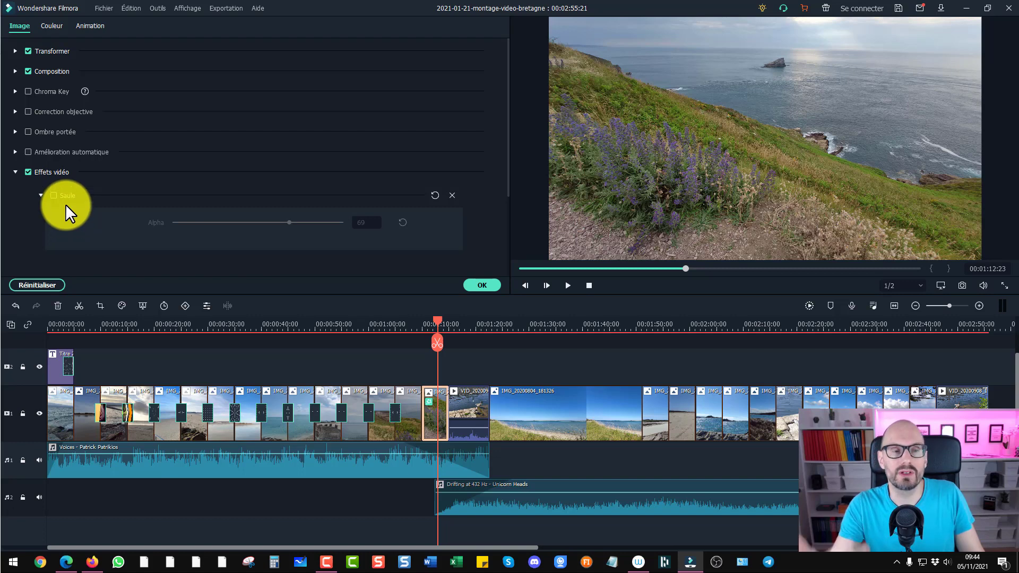
left_click(53, 194)
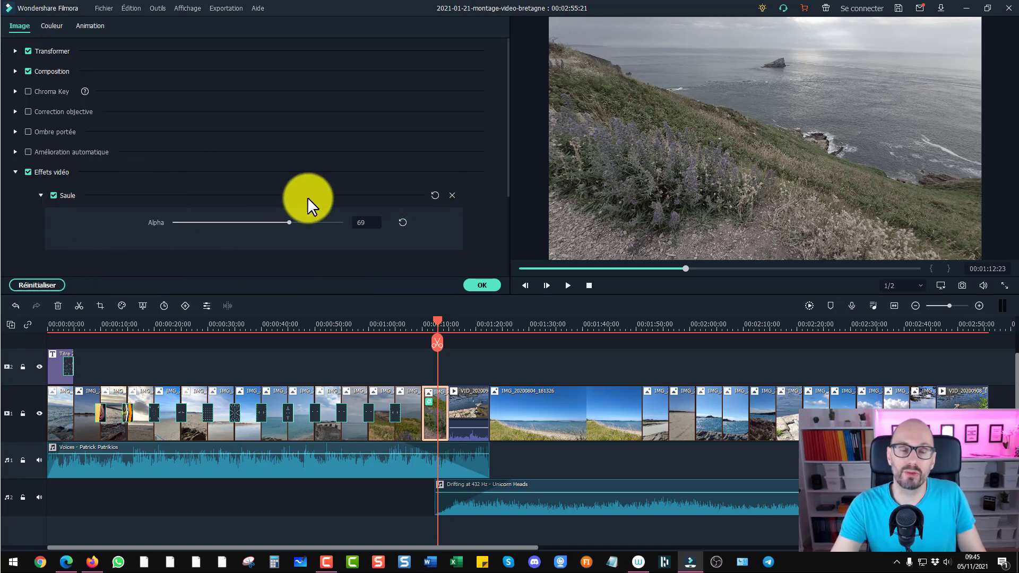
left_click(481, 285)
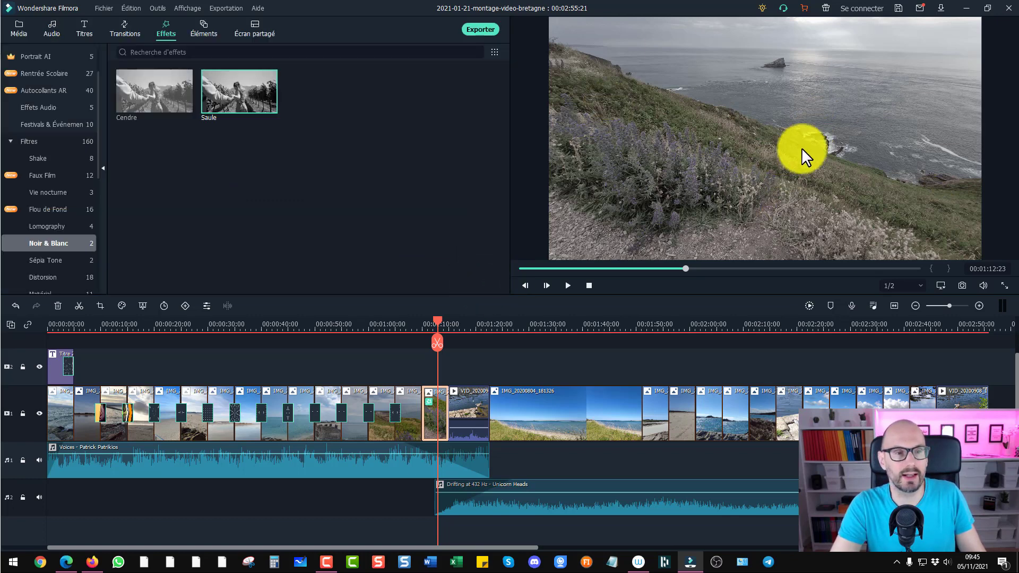
Apply the Étoile 1 overlay from the Image category of Superposition to the image clip that has the Saule filter
scroll(52, 202, "down", 3)
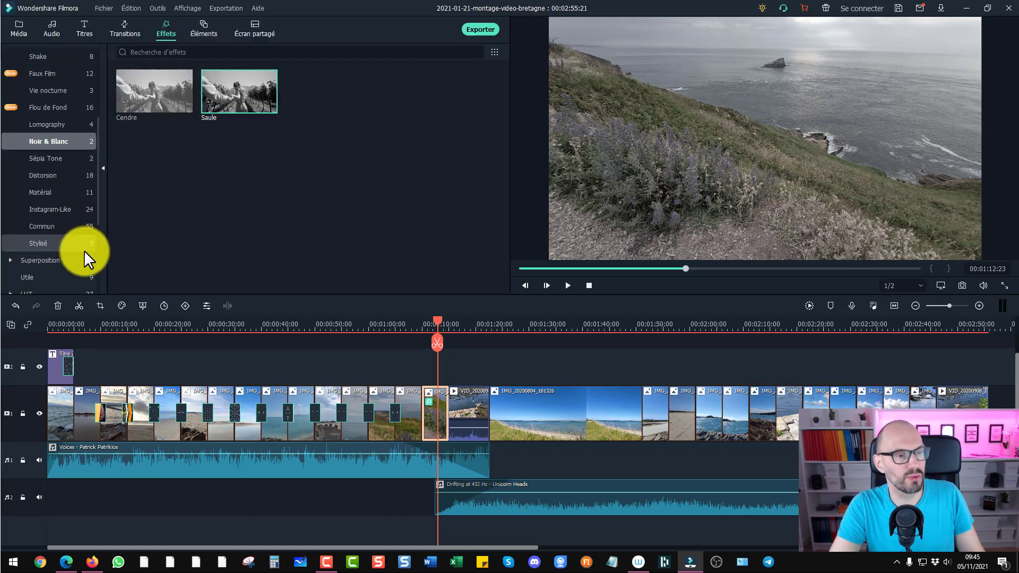
left_click(55, 255)
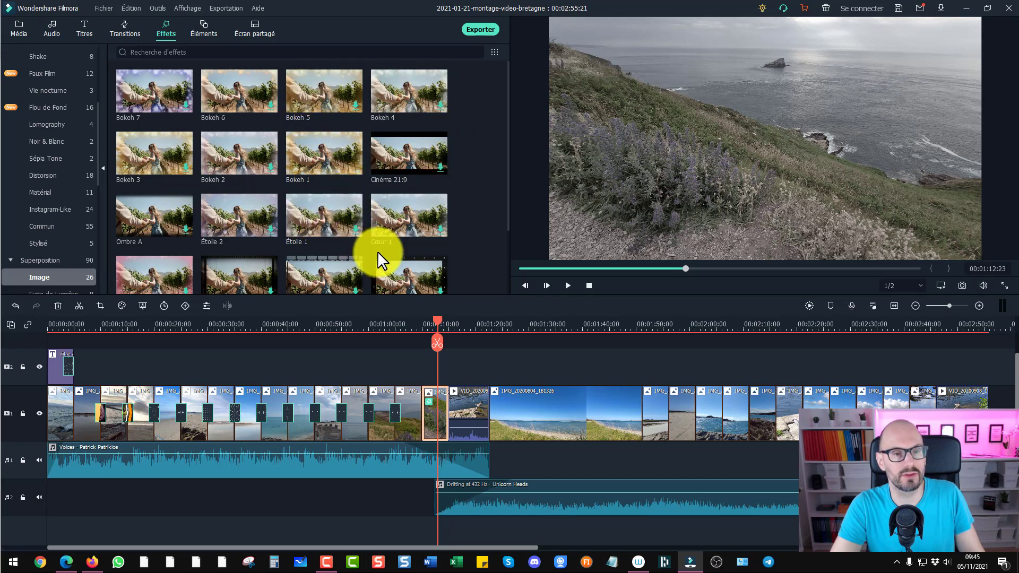
left_click_drag(311, 222, 438, 418)
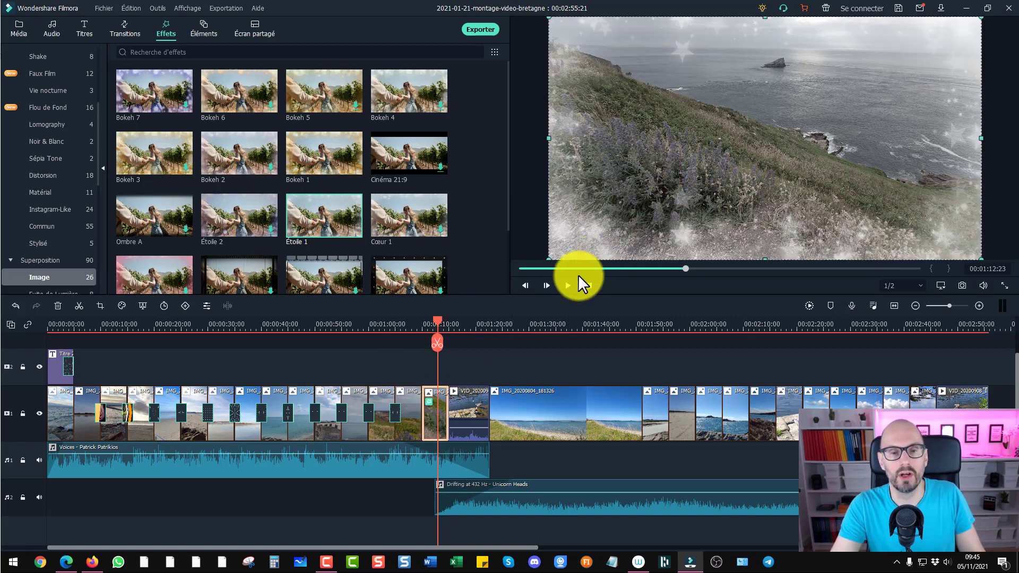
Play the image clip from near its start to check the Étoile 1 overlay, and pause
left_click(433, 322)
left_click_drag(432, 319, 426, 319)
key("space")
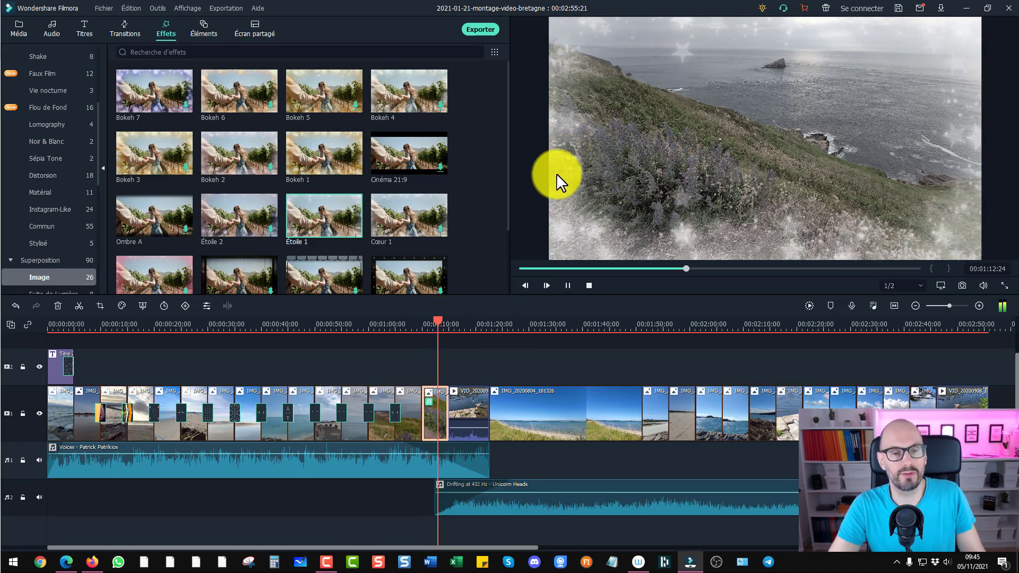
key("space")
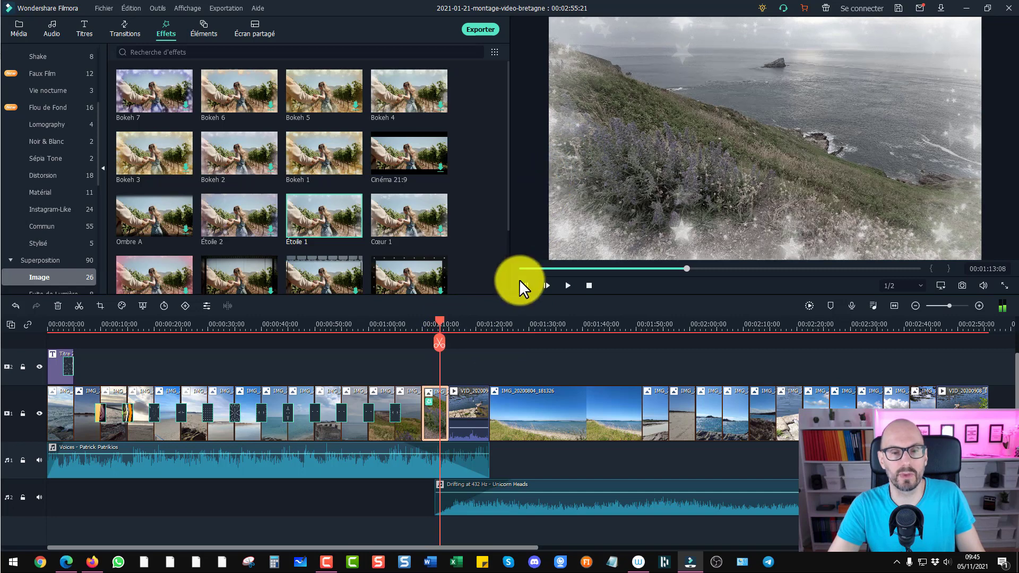
Reopen the image clip's effect settings, try varying the Étoile 1 overlay's alpha, and return it to 100
double_click(428, 413)
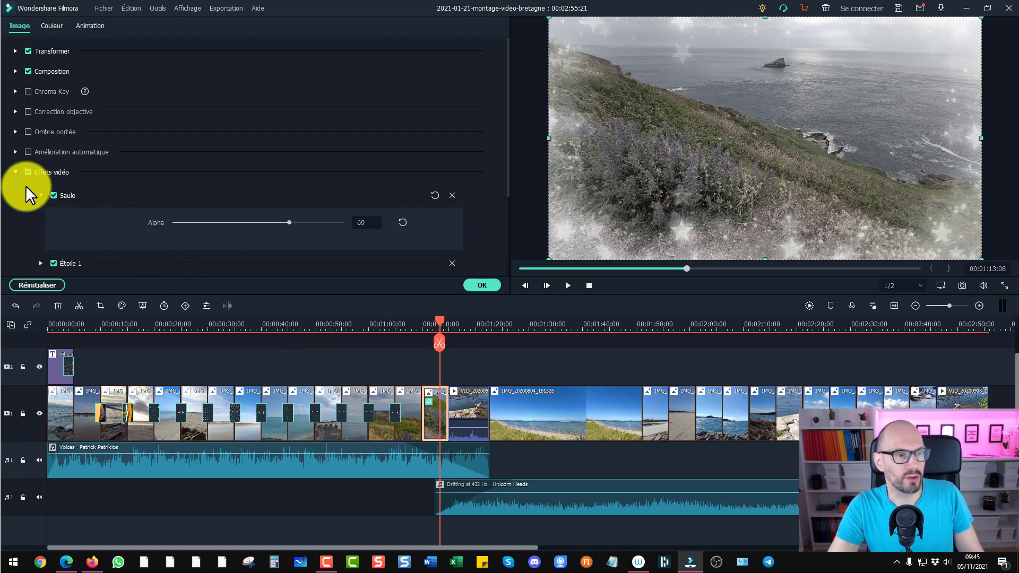
scroll(64, 189, "down", 2)
scroll(71, 198, "up", 1)
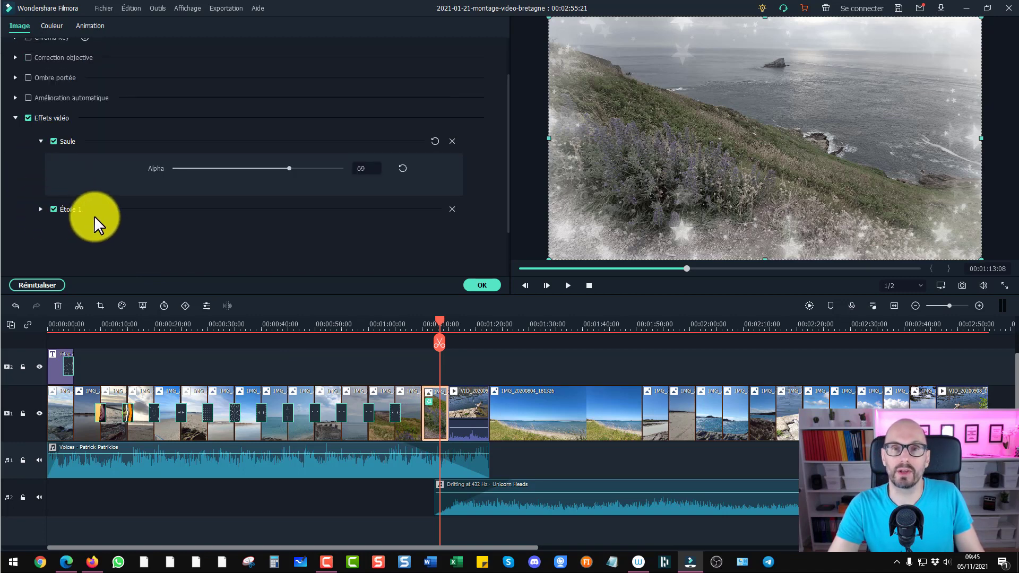
left_click(40, 209)
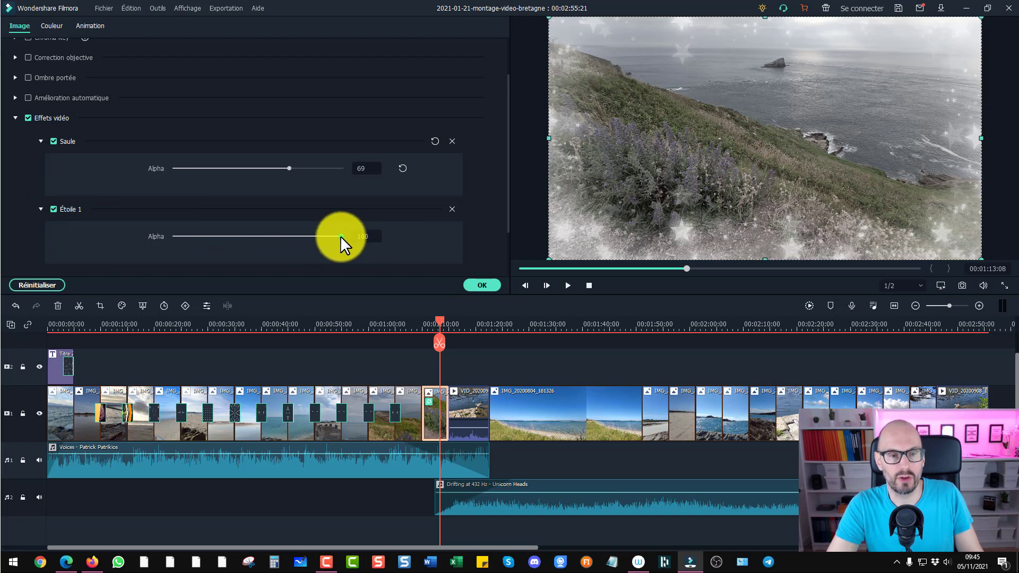
left_click_drag(341, 236, 457, 247)
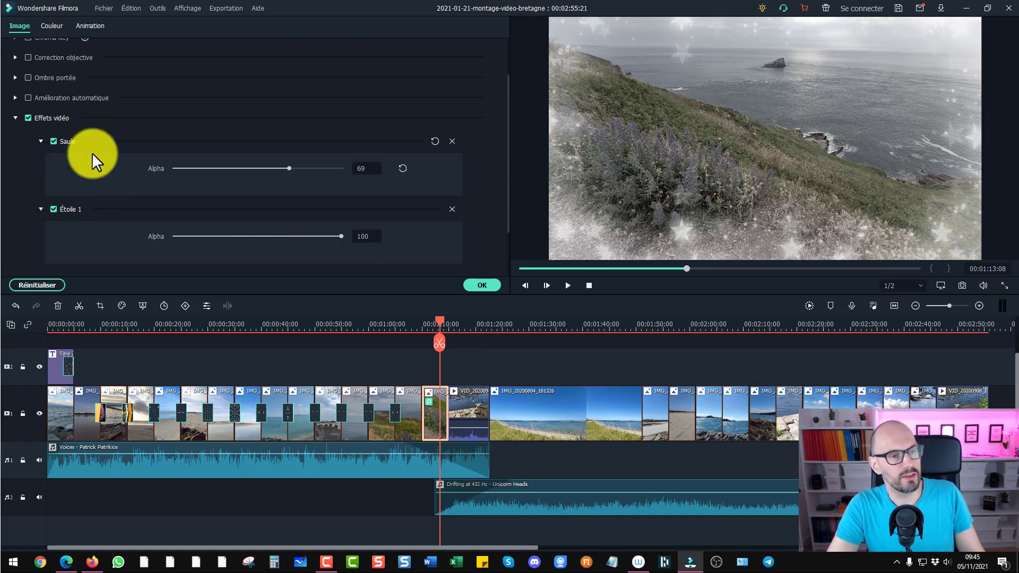
left_click(85, 244)
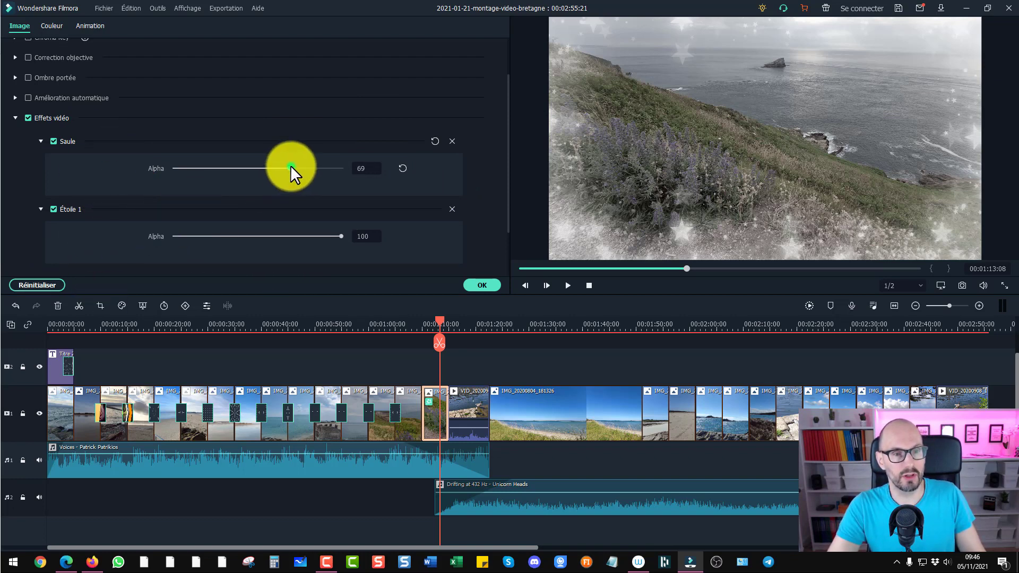
Set the Saule filter's alpha to 0, play the clip with only the stars showing, and confirm the settings
left_click_drag(290, 164, 119, 164)
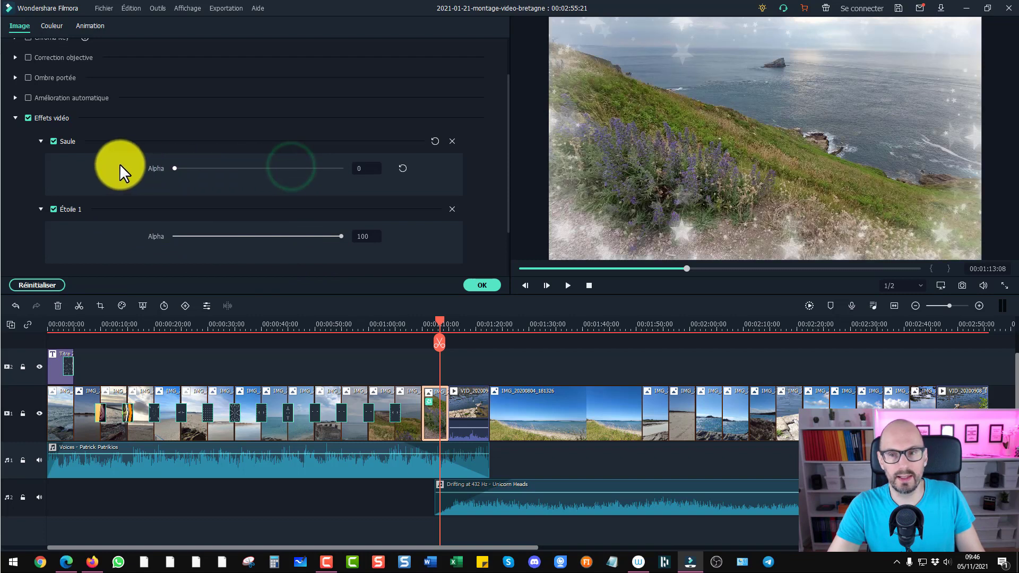
left_click(428, 318)
key("space")
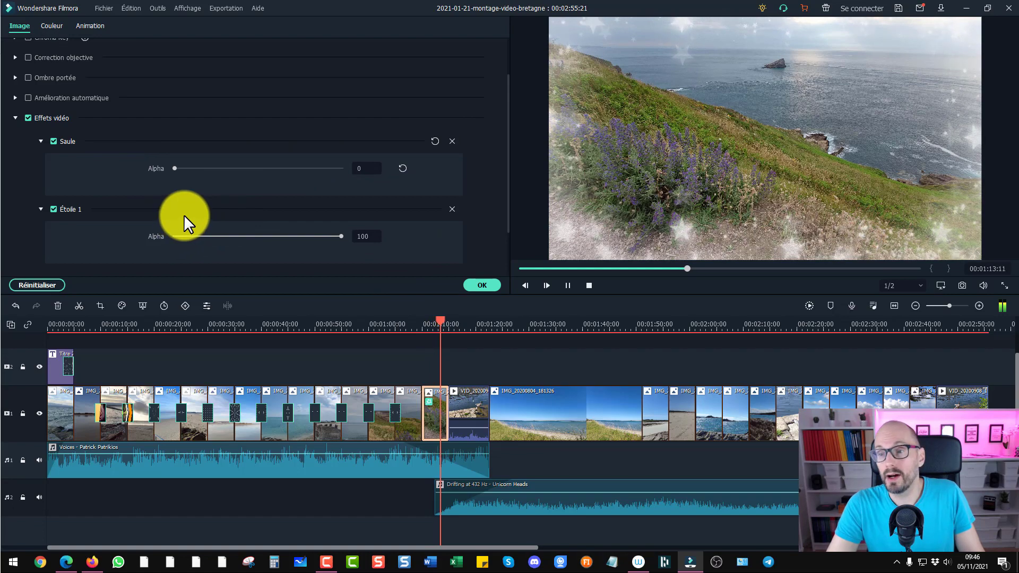
left_click(435, 327)
left_click_drag(437, 320, 429, 324)
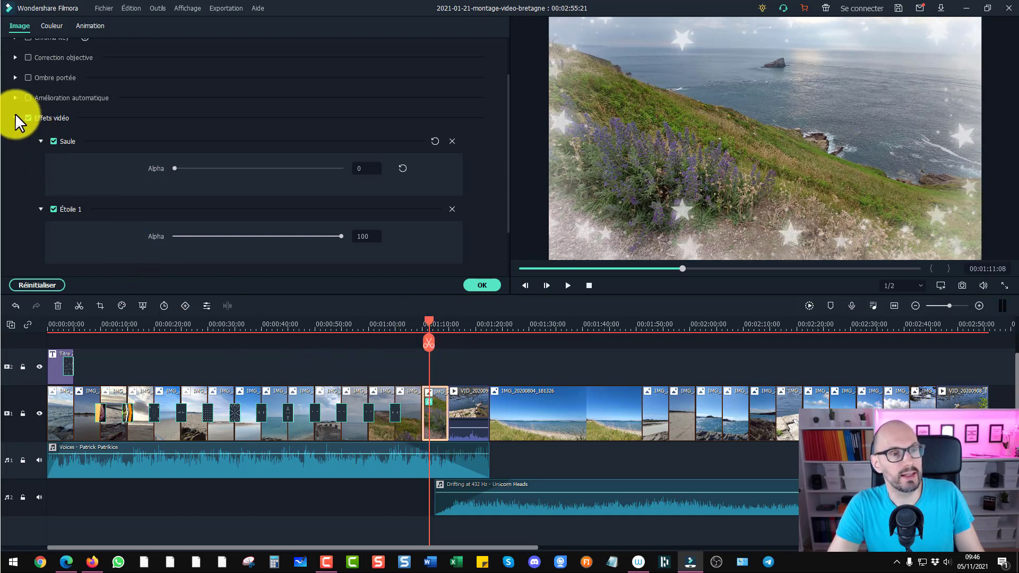
left_click(477, 287)
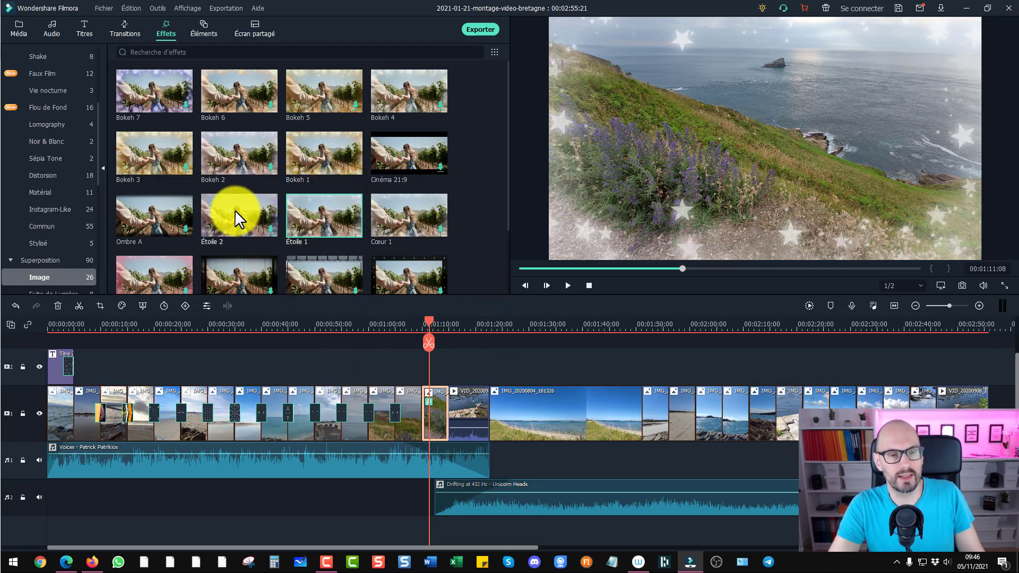
Add the Étoile 2 overlay to the same image clip and disable its Étoile 1 overlay in the effect settings
left_click_drag(234, 209, 433, 409)
left_click_drag(438, 414, 438, 414)
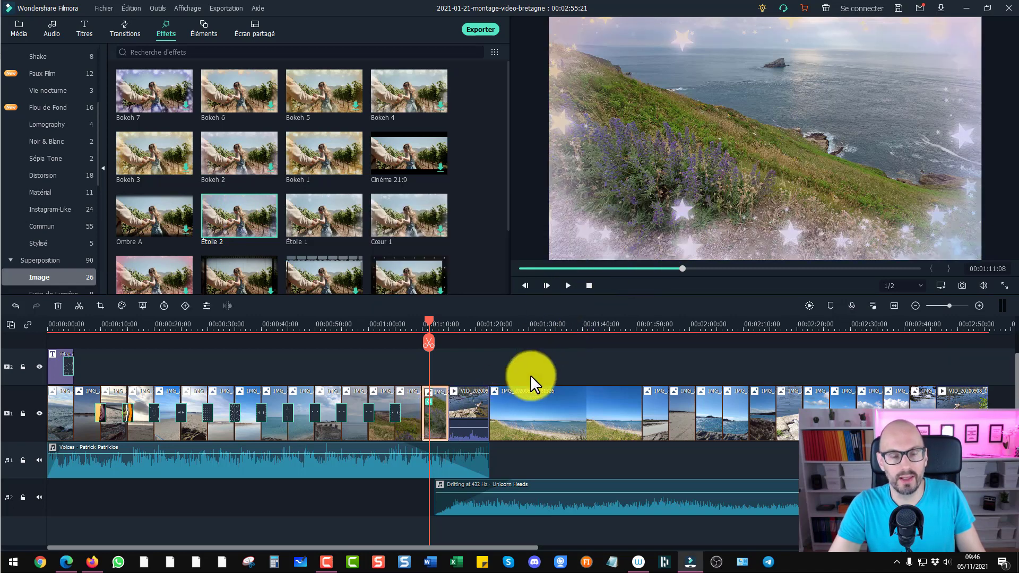
double_click(434, 421)
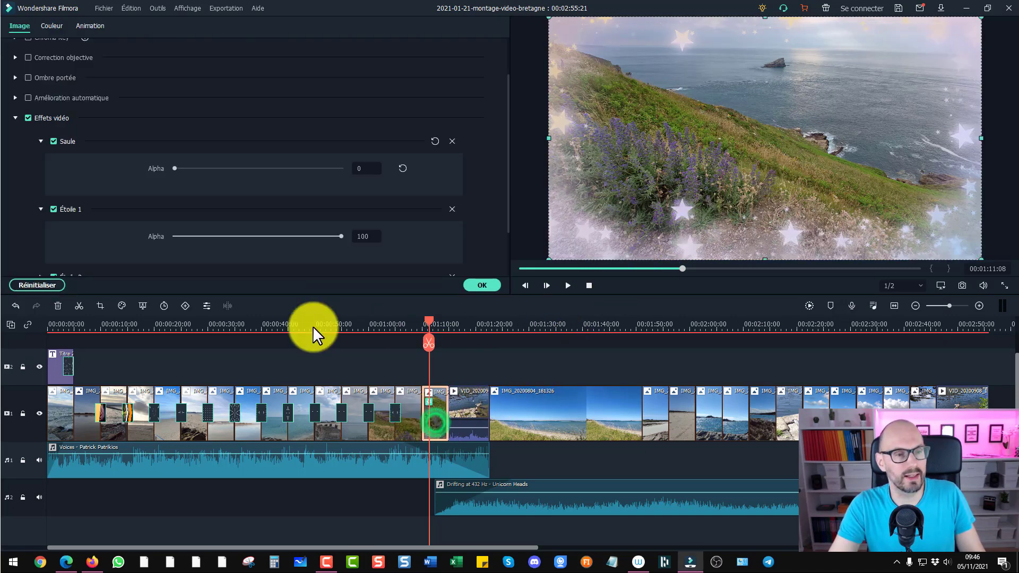
scroll(47, 205, "down", 2)
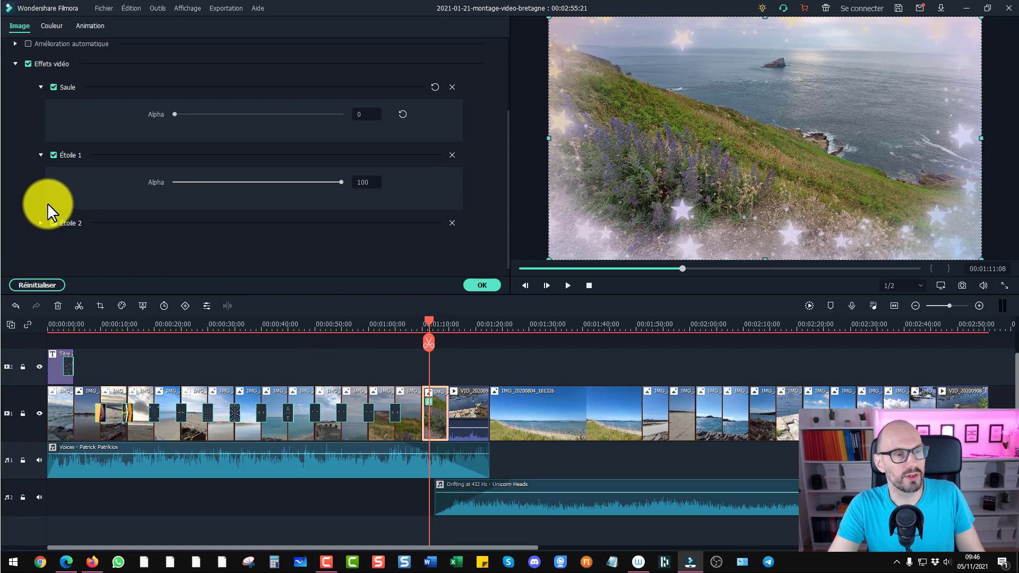
left_click(53, 155)
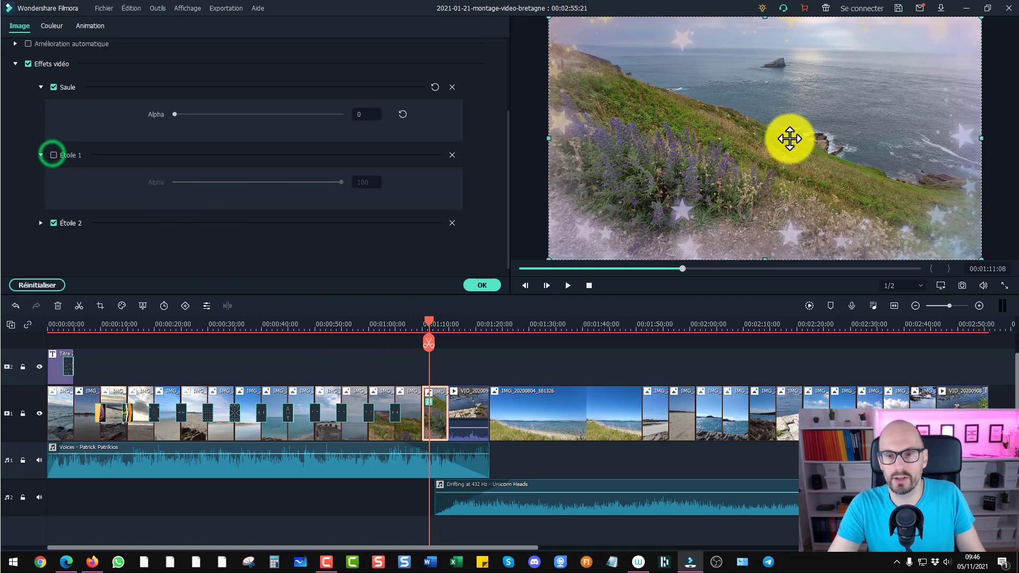
left_click(482, 286)
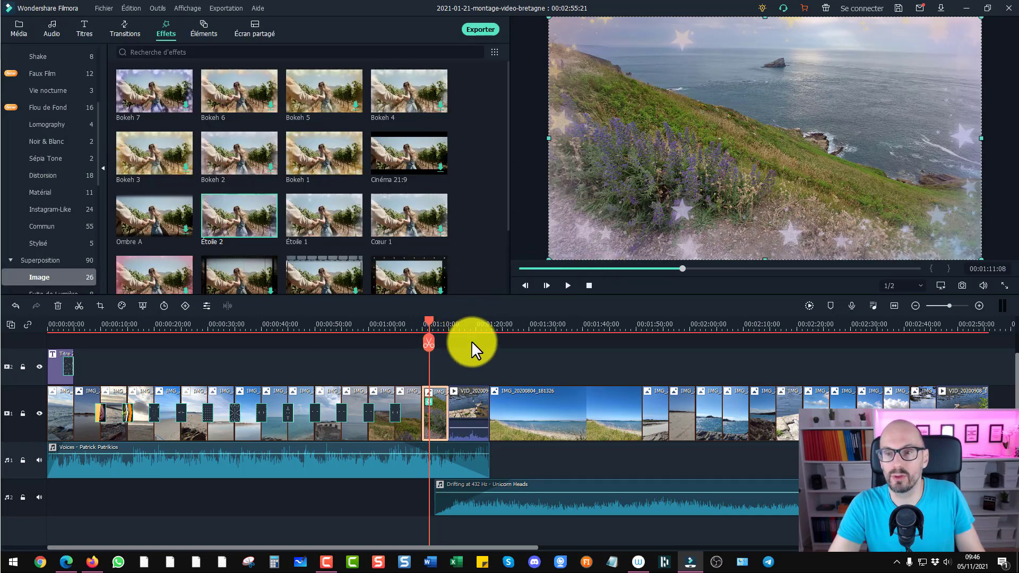
Play the image clip repeatedly from within its span to check the Étoile 2 overlay
key("space")
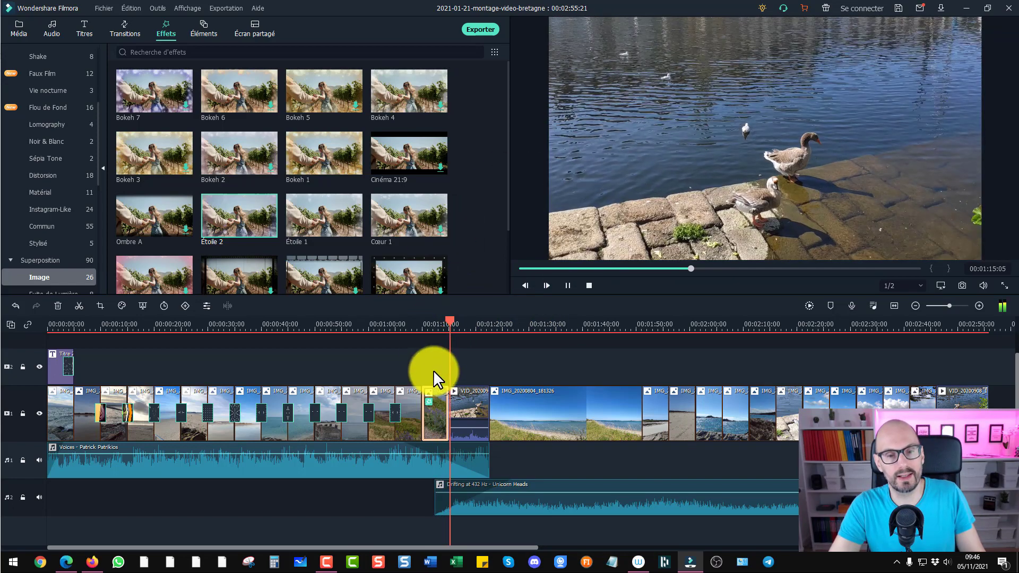
left_click(439, 326)
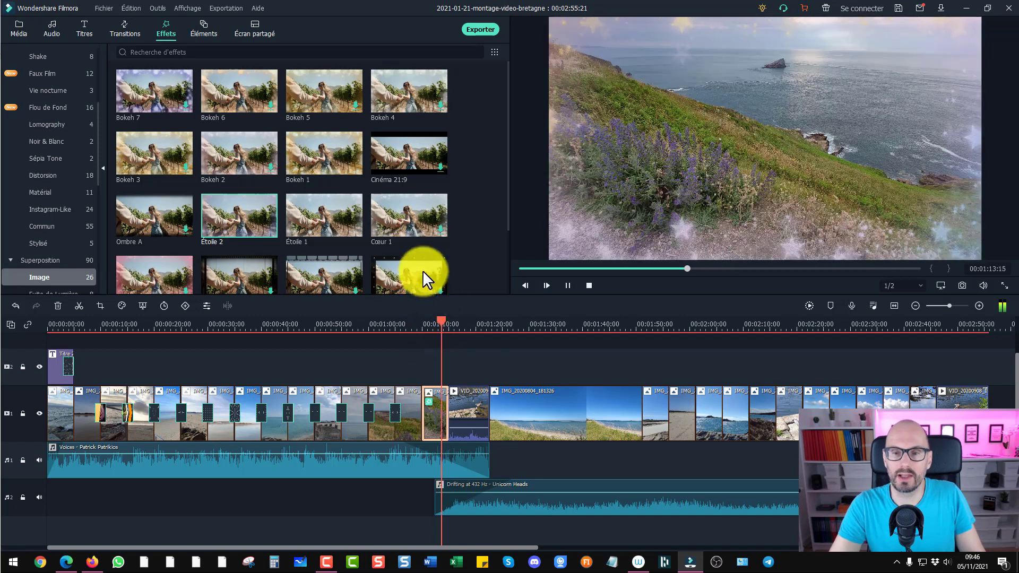
left_click(436, 329)
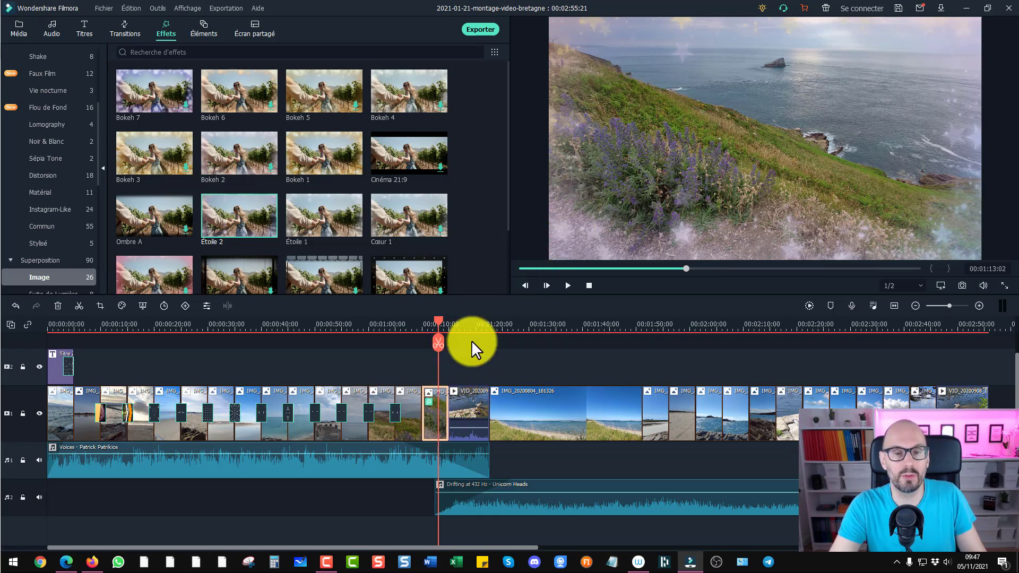
Set the image clip's Saule filter alpha to 72, disable the Étoile 2 overlay, and confirm the settings
double_click(434, 413)
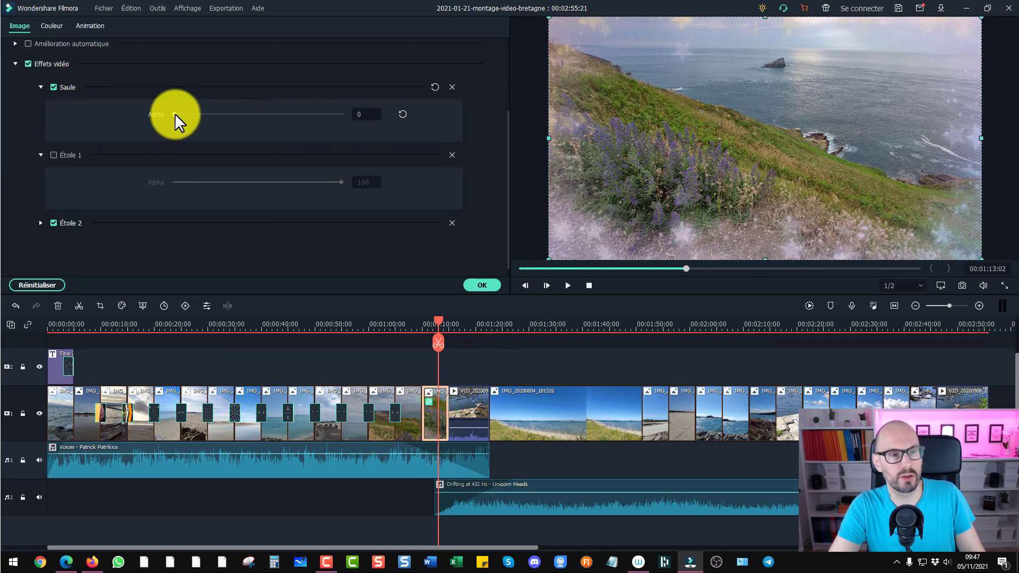
left_click_drag(173, 112, 294, 117)
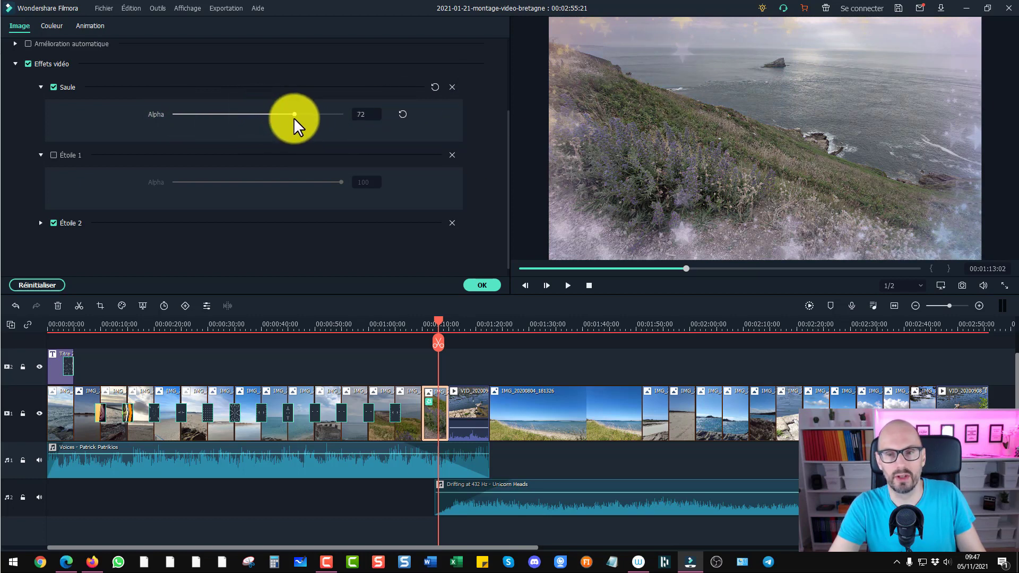
left_click(53, 222)
left_click(481, 286)
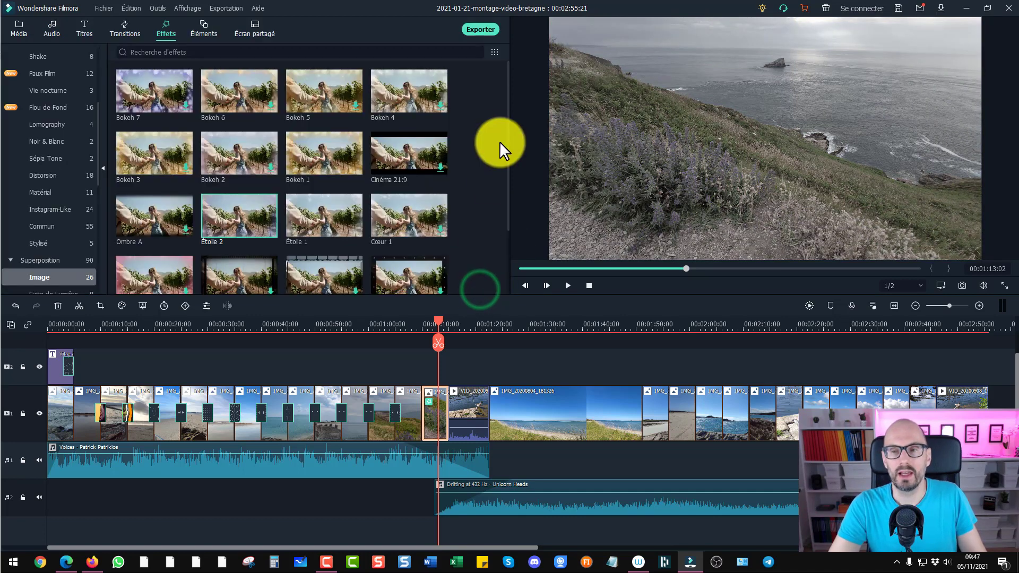
Copy the effects of the image clip with the Saule filter and paste them onto the three image clips following the IMG_20200804_181326 clip
right_click(428, 422)
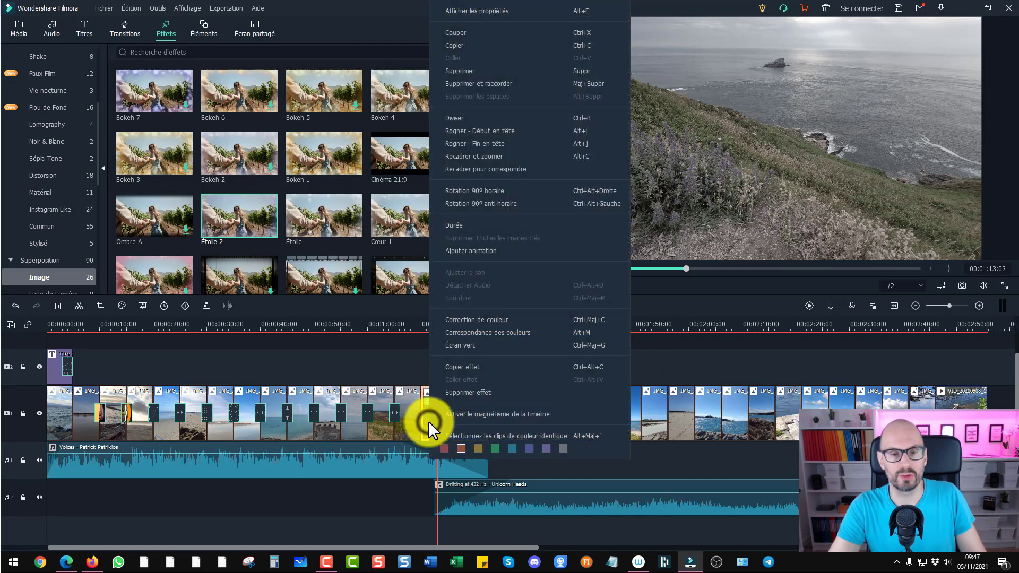
left_click(451, 366)
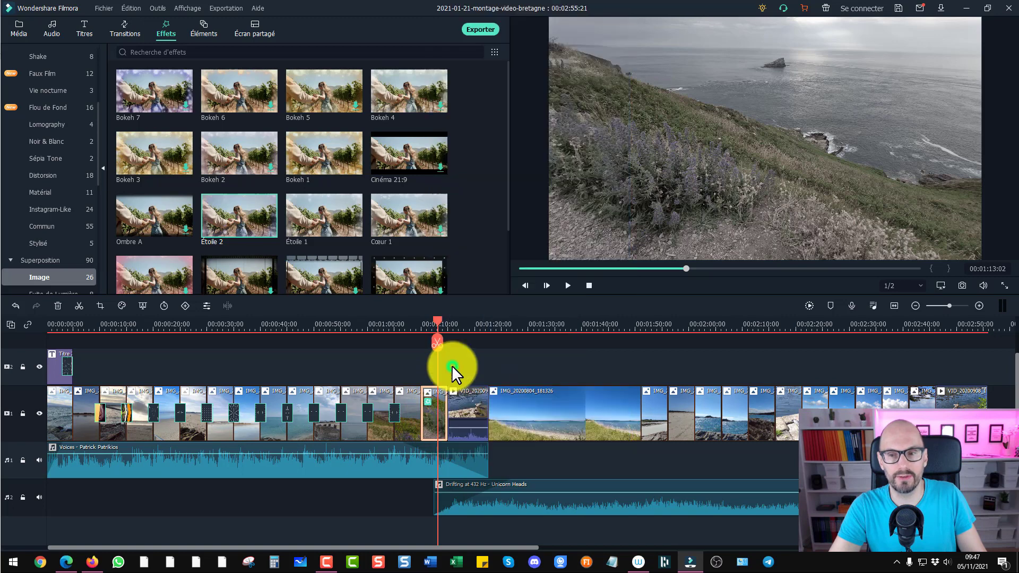
left_click(658, 406)
left_click(705, 418, "shift")
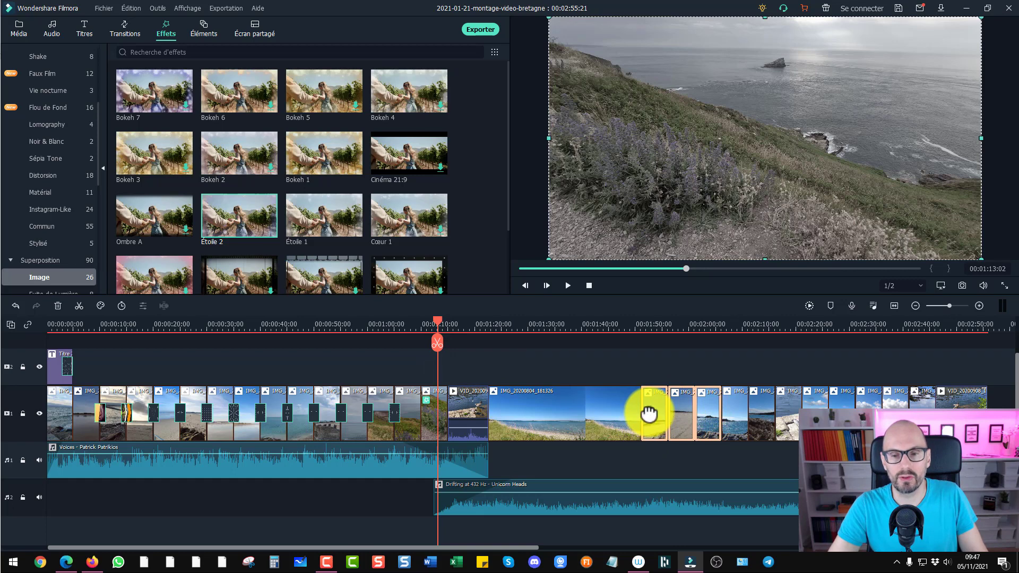
right_click(648, 411)
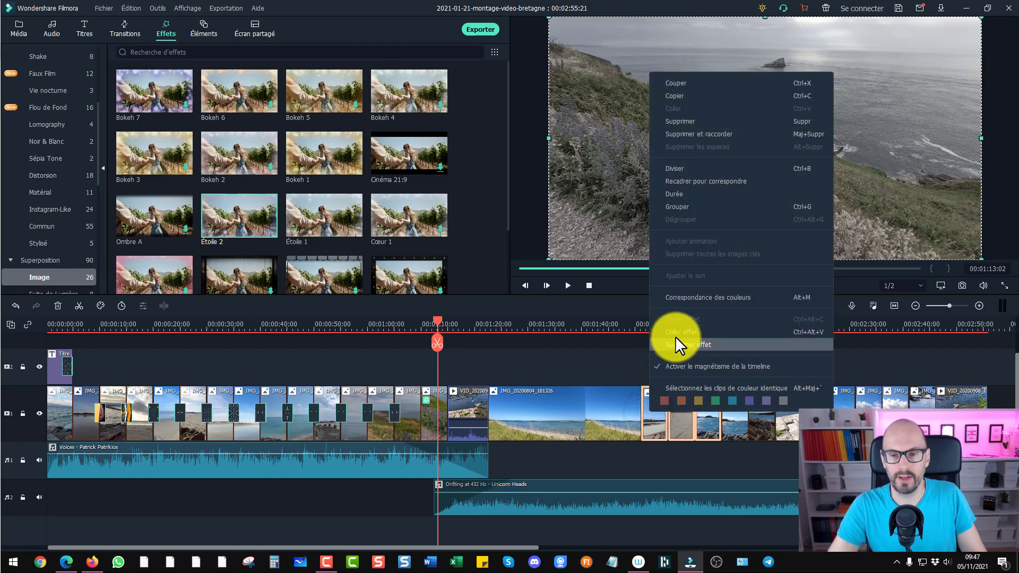
left_click(676, 332)
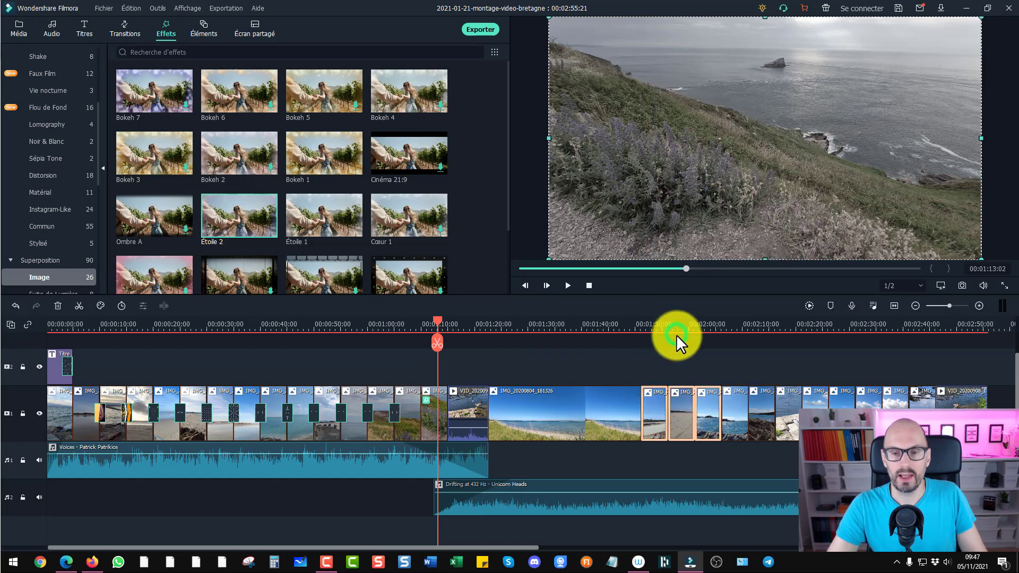
Play the montage from the start of the three image clips to check the pasted effects
left_click(645, 327)
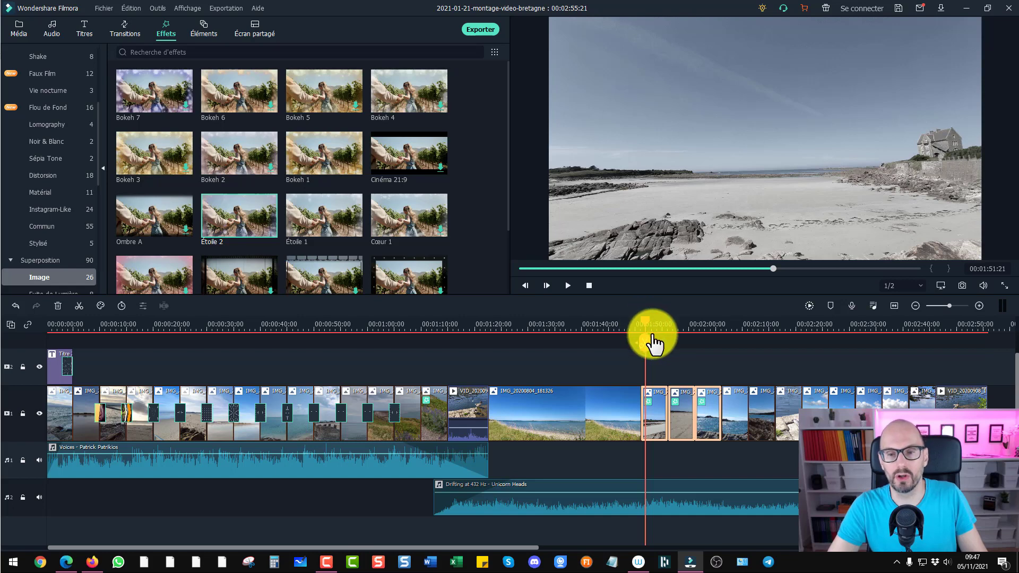
key("space")
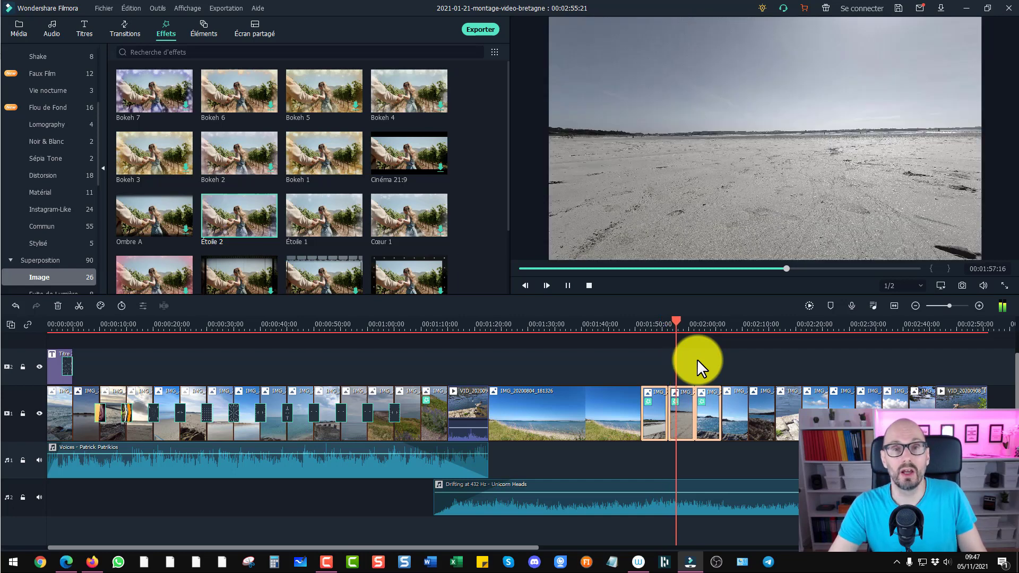
key("space")
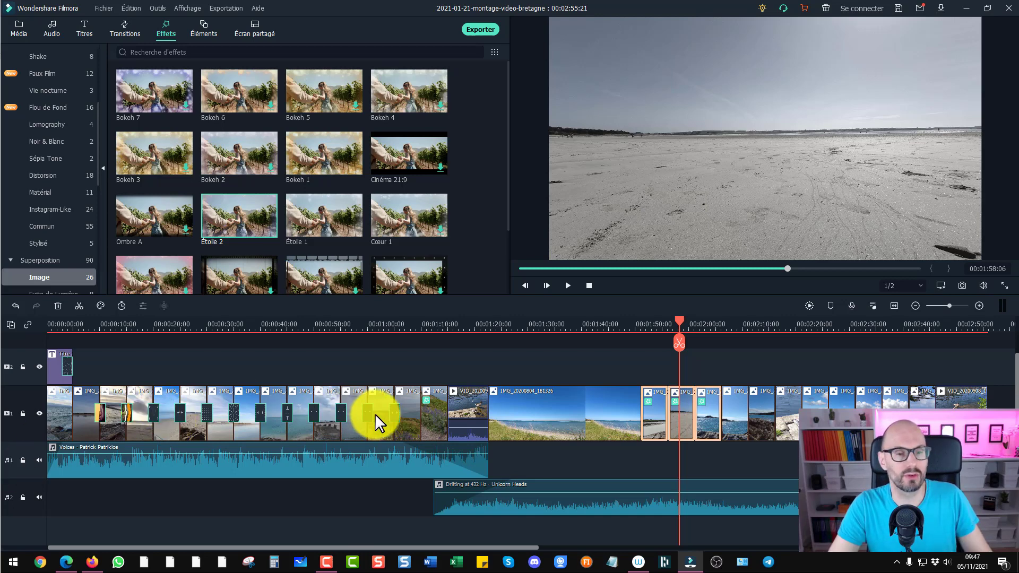
right_click(394, 417)
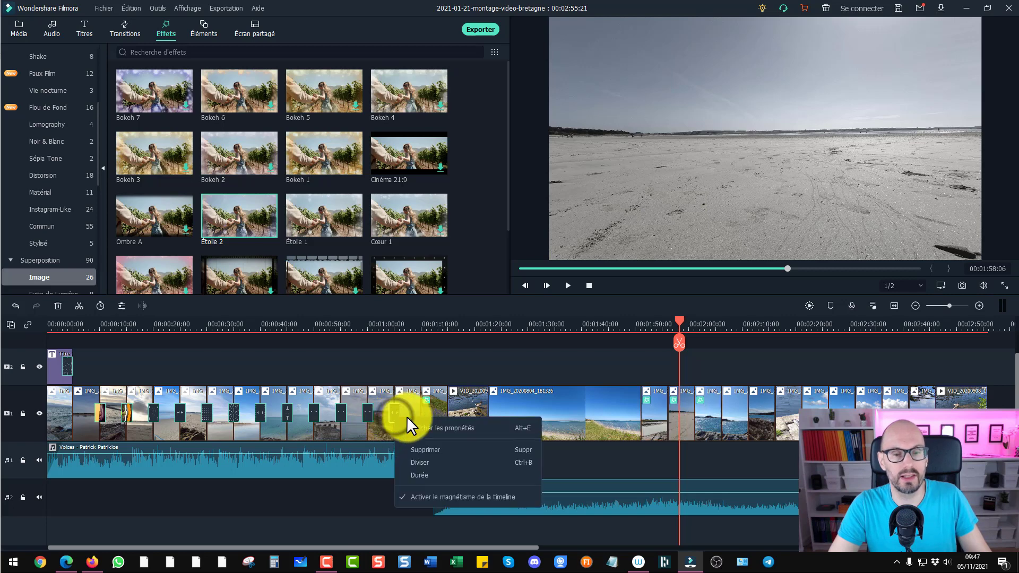
left_click(406, 410)
left_click(405, 410)
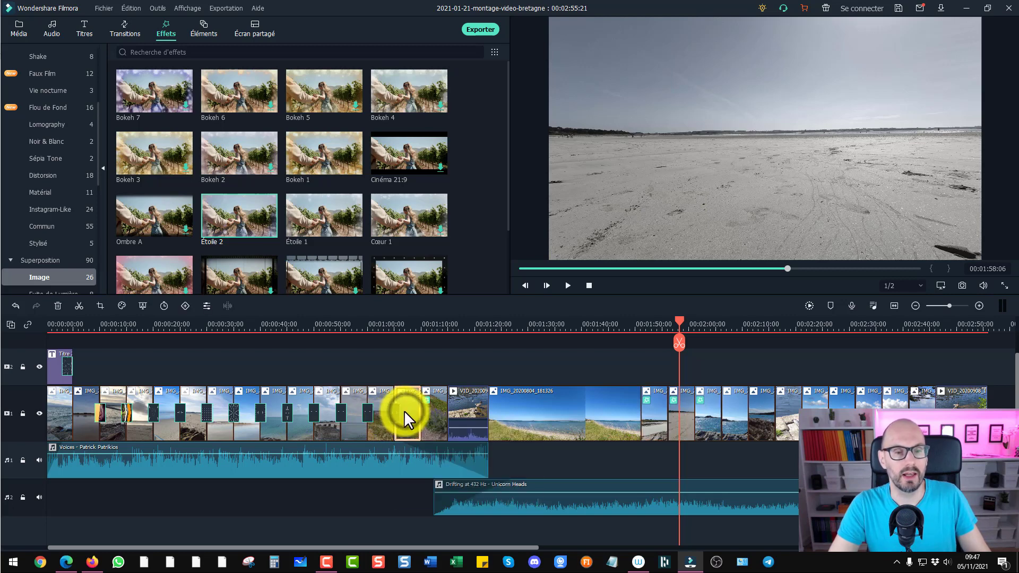
right_click(403, 421)
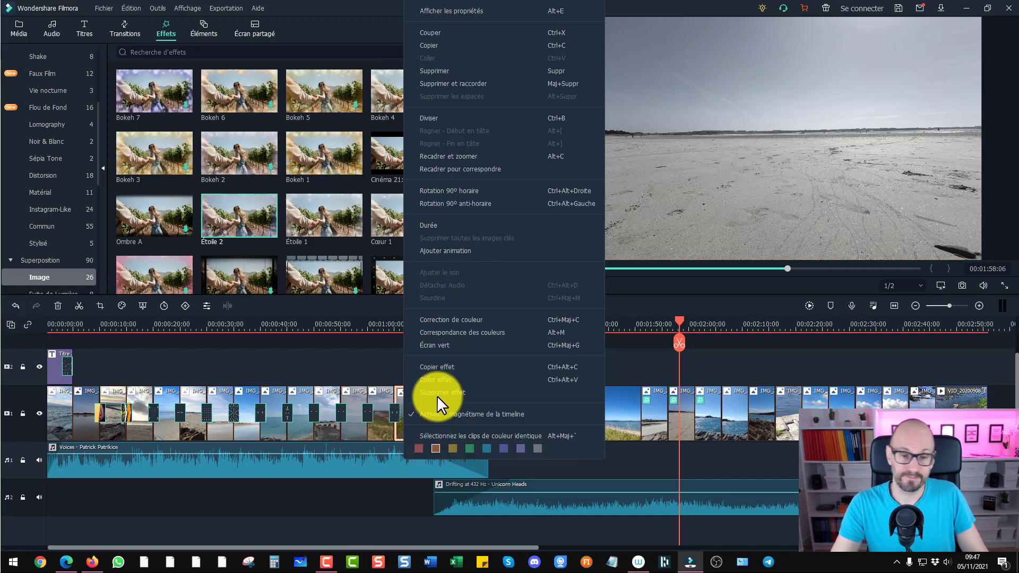
left_click(381, 364)
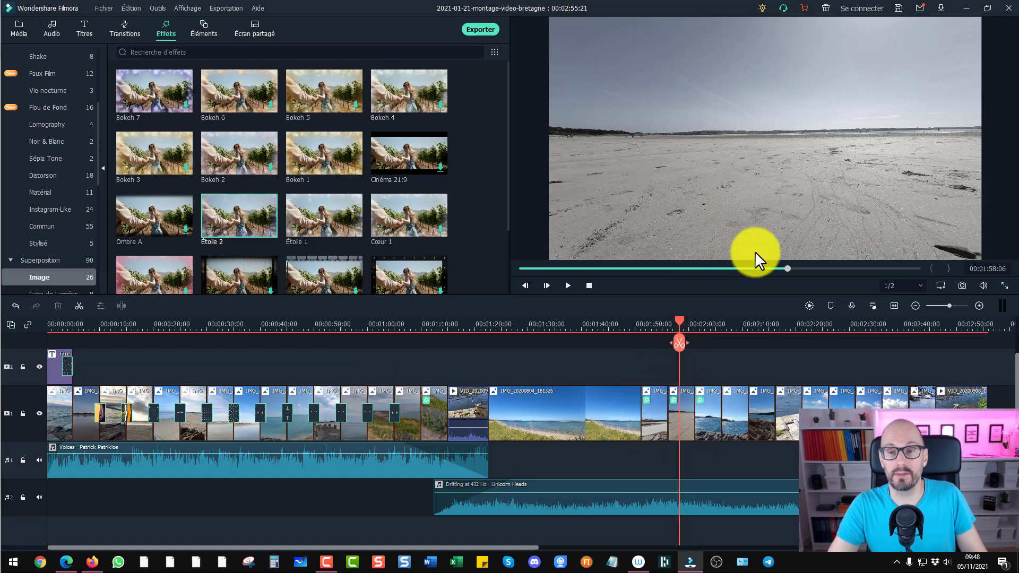
Enable the Étoile 2 overlay on the first of the three image clips, play it to check the stars, and confirm the settings
double_click(656, 418)
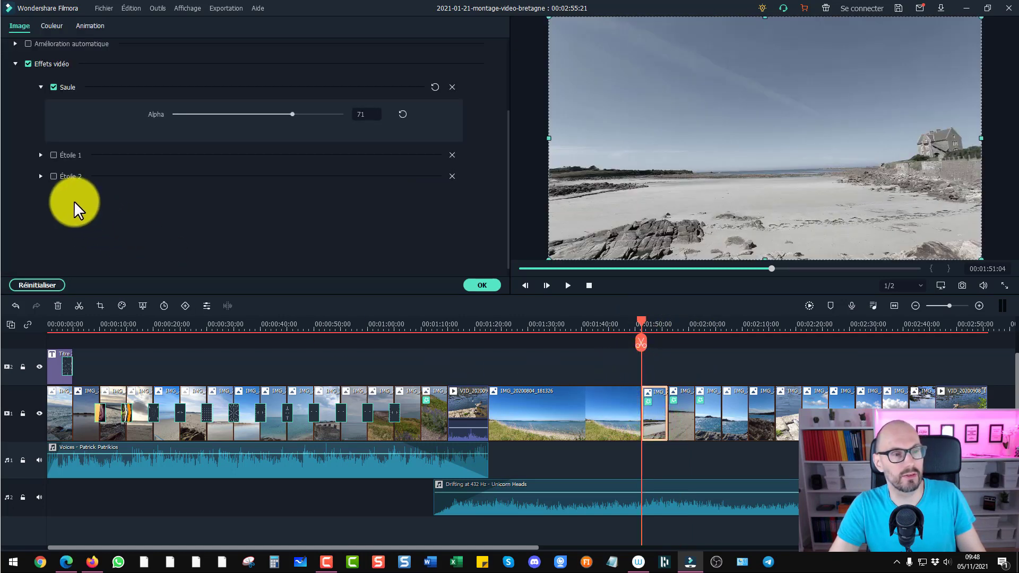
left_click(53, 177)
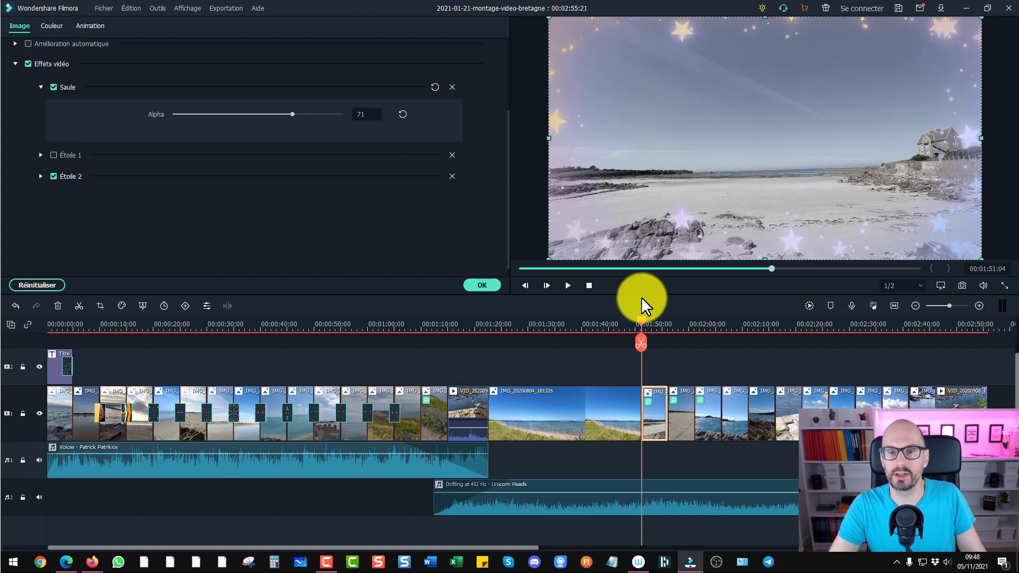
key("space")
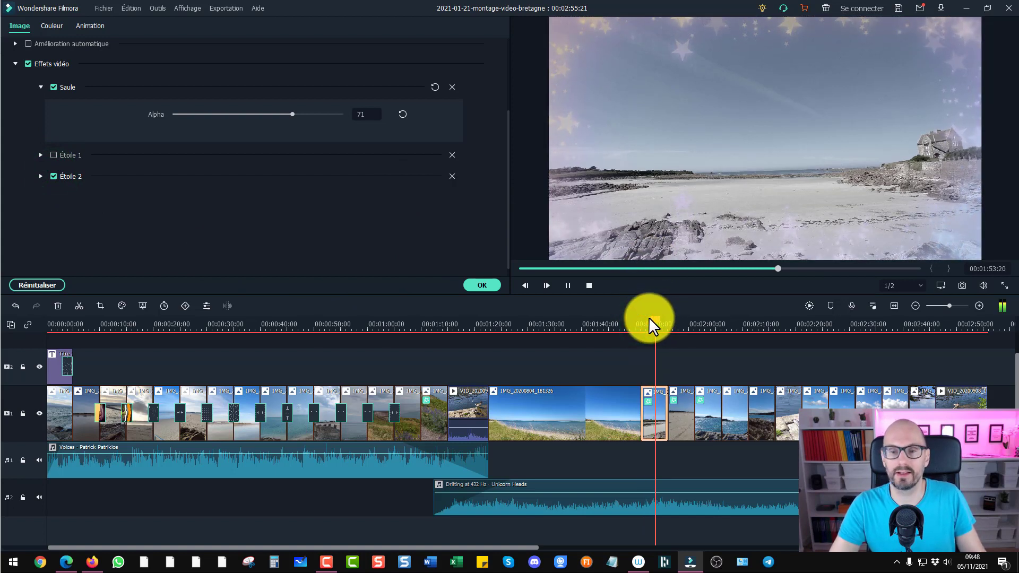
key("space")
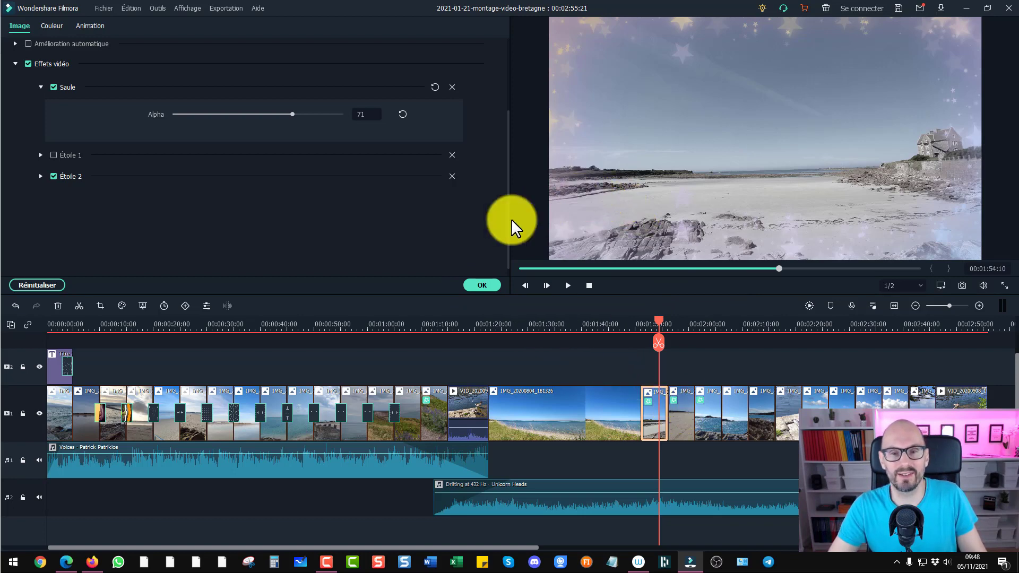
left_click(481, 285)
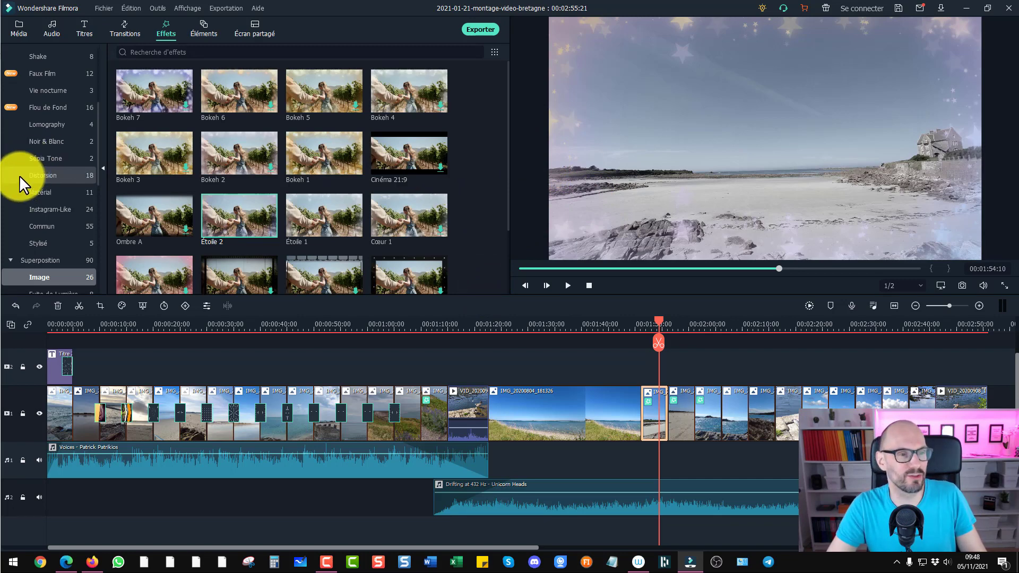
Apply the Ombre filter from the Matérial category to the fourth image clip after IMG_20200804_181326 and preview it
left_click(47, 191)
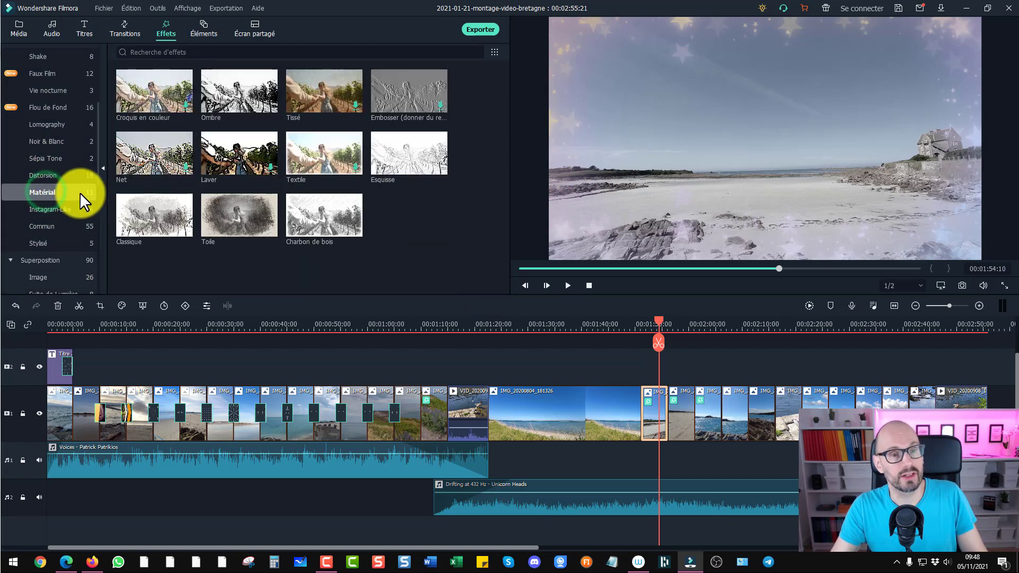
mouse_move(237, 100)
left_mouse_down()
mouse_move(261, 101)
mouse_move(687, 373)
mouse_move(728, 421)
left_mouse_up()
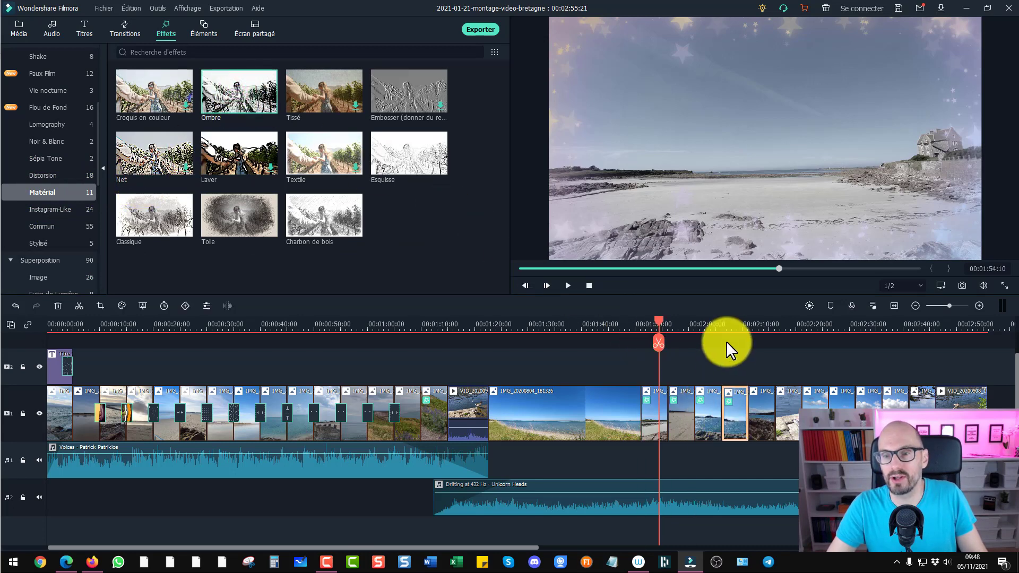
left_click(731, 326)
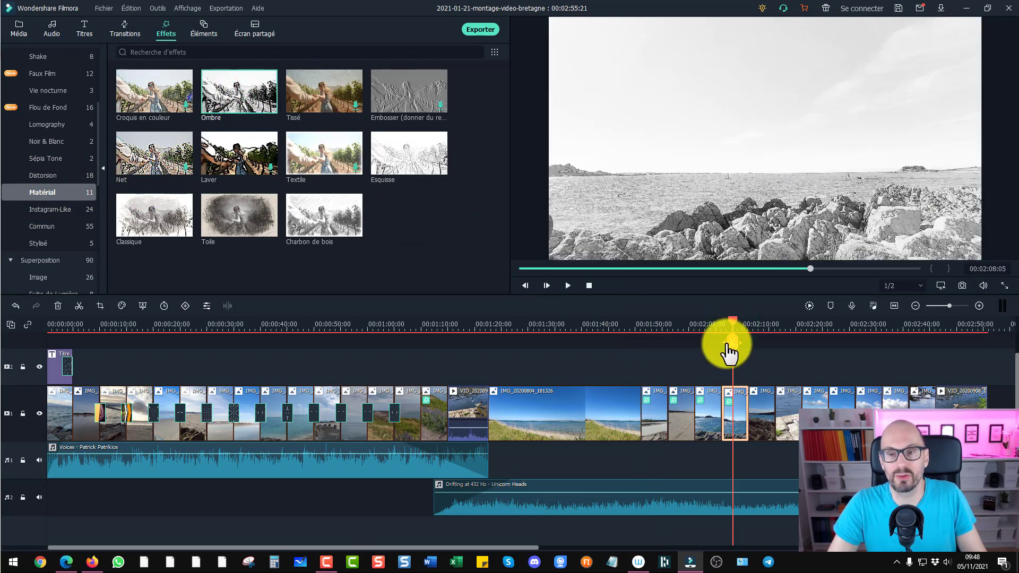
left_click_drag(731, 320, 735, 321)
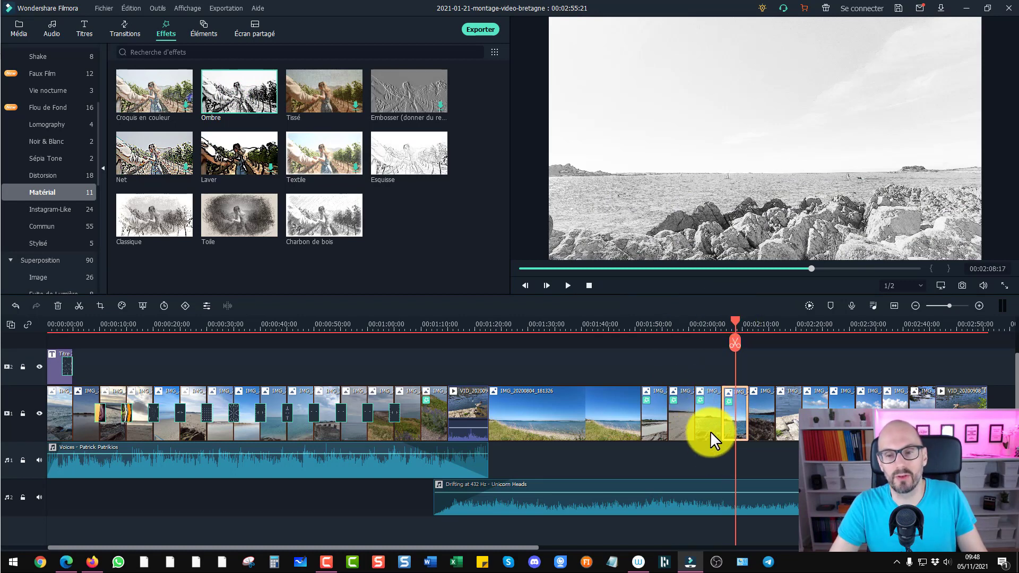
Select the four consecutive image clips carrying effects after IMG_20200804_181326 and remove all their effects at once
left_click(656, 427, "shift")
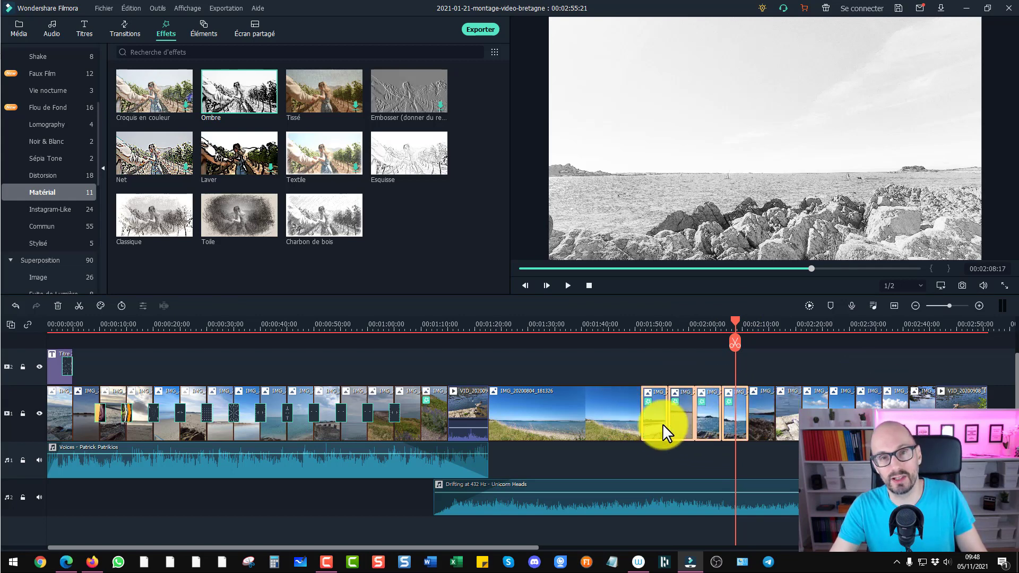
right_click(652, 414)
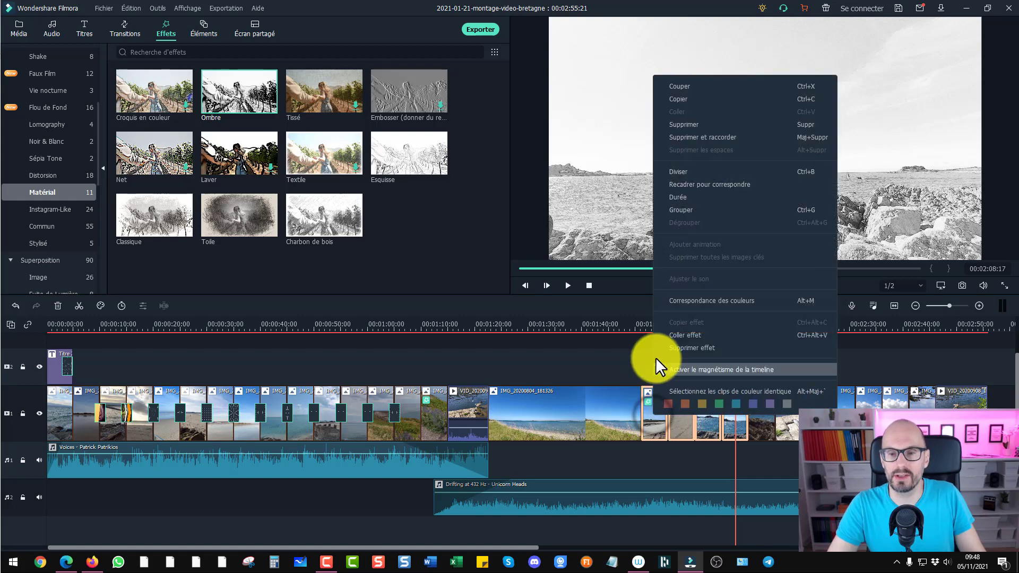
left_click(670, 347)
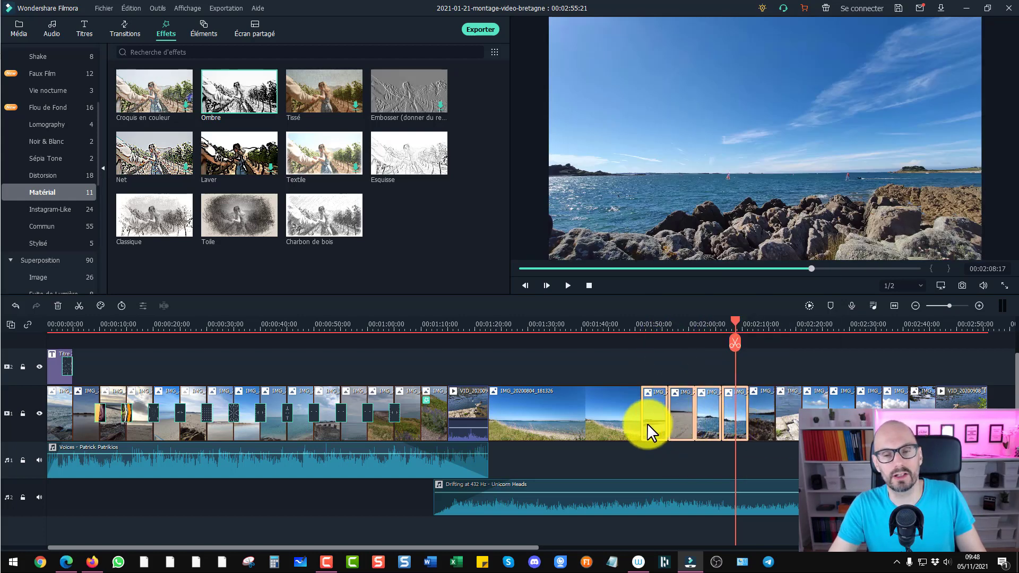
left_click(432, 412)
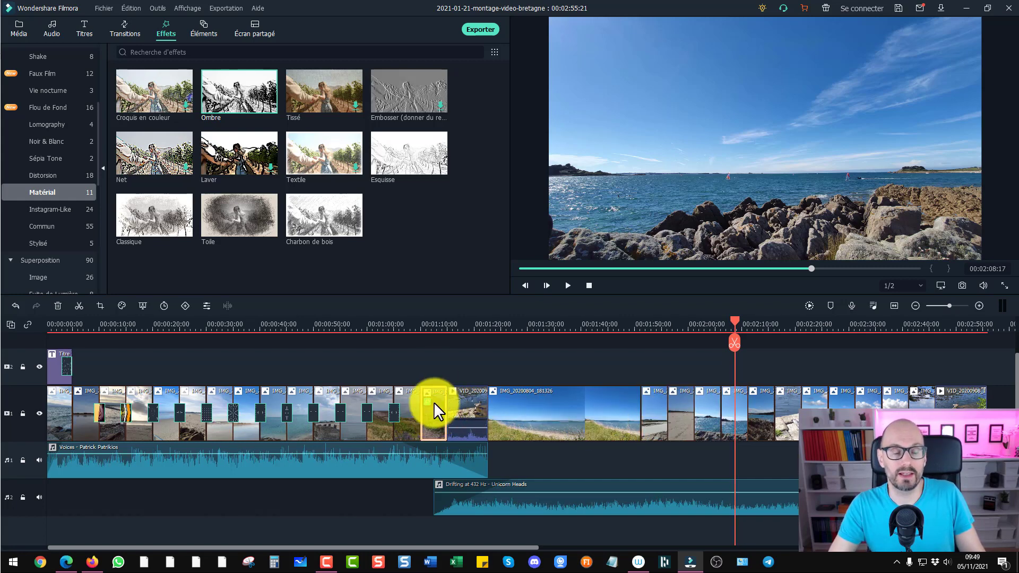
left_click(429, 373)
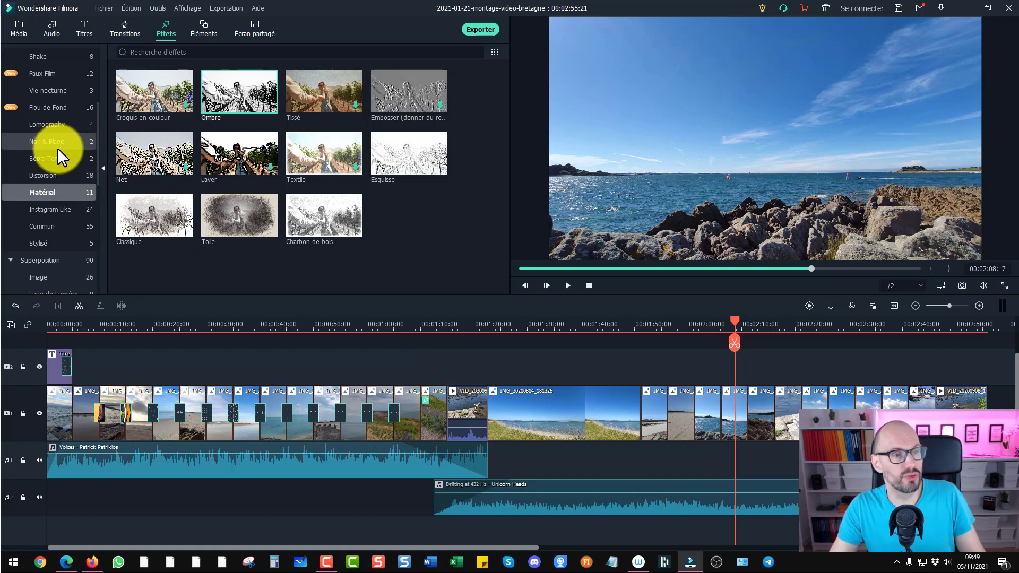
Add the Bokeh 1 overlay from the Superposition Image category to the image clip under the playhead
scroll(36, 203, "down", 2)
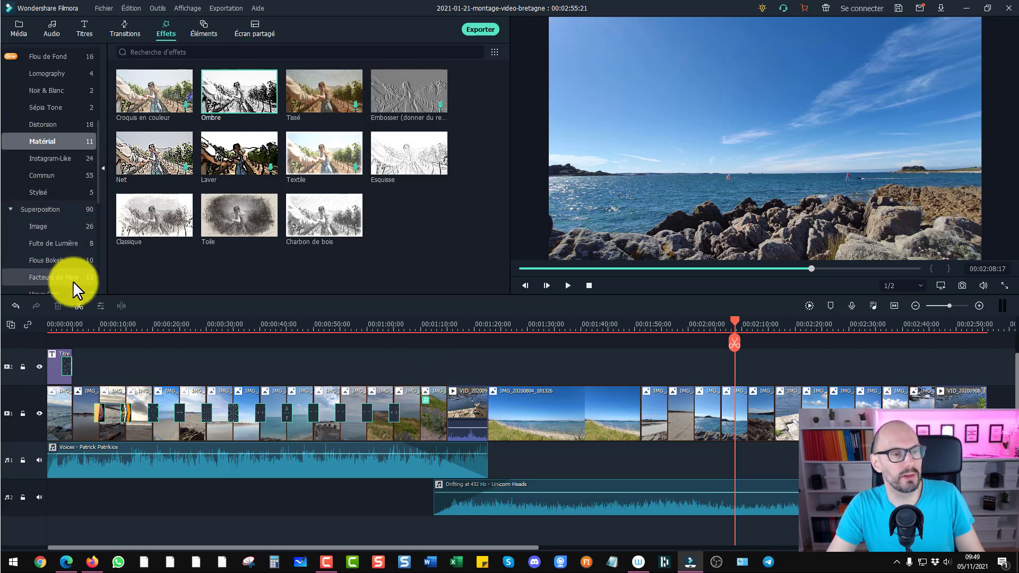
left_click(44, 225)
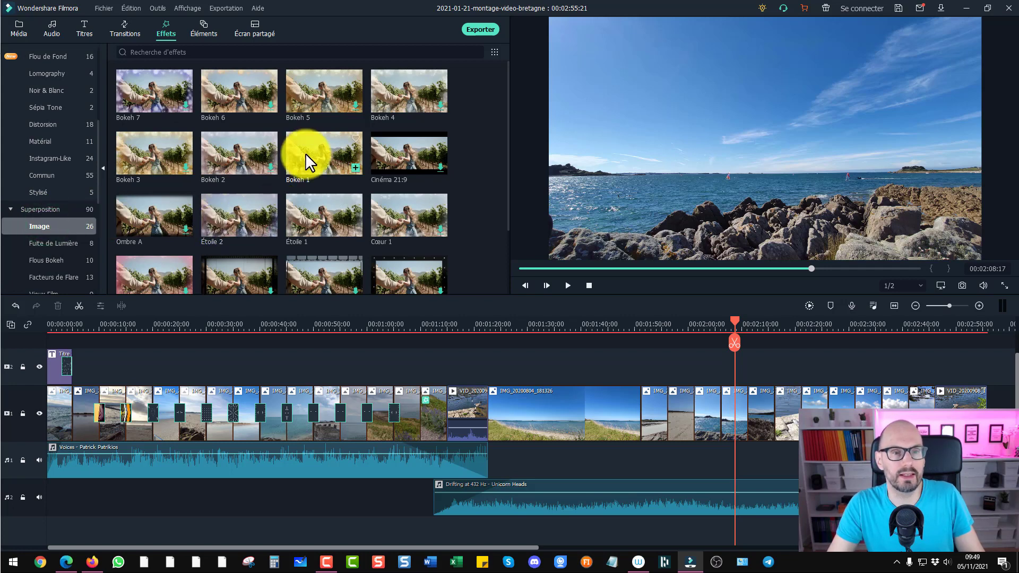
left_click_drag(304, 153, 734, 402)
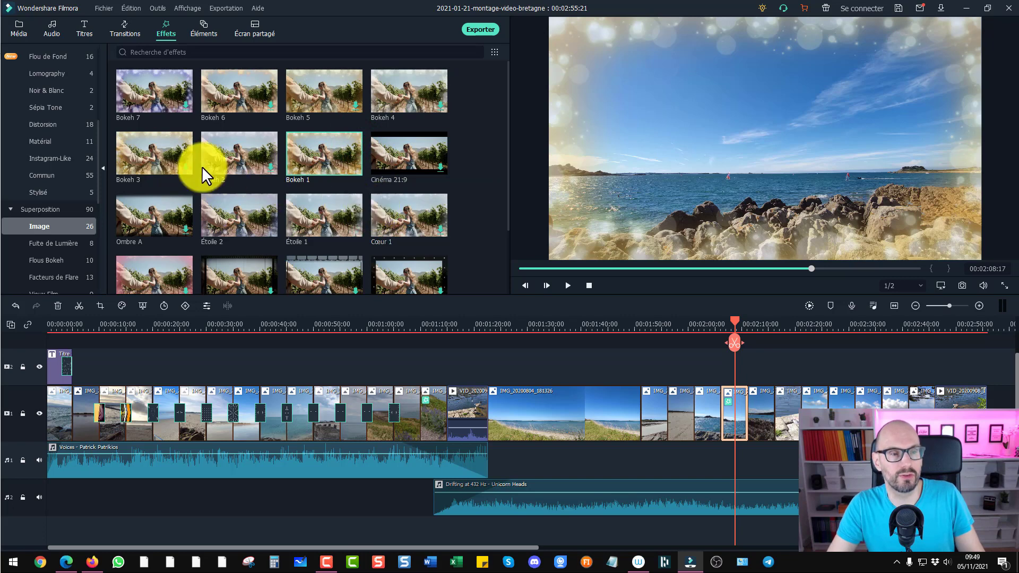
Show the favourite effects and play the image clip from its start to check the Bokeh 1 overlay
scroll(71, 167, "up", 4)
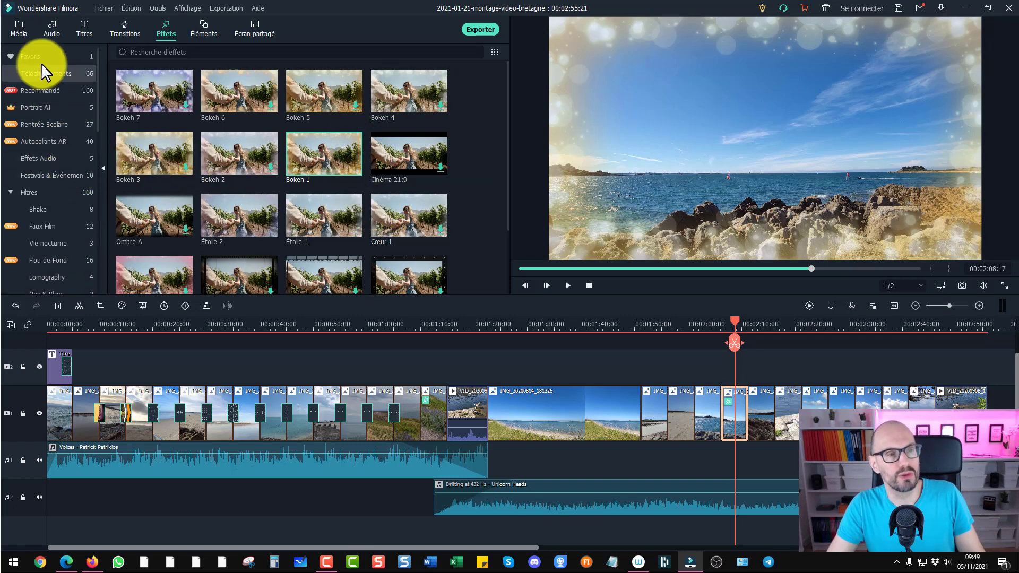
left_click(39, 54)
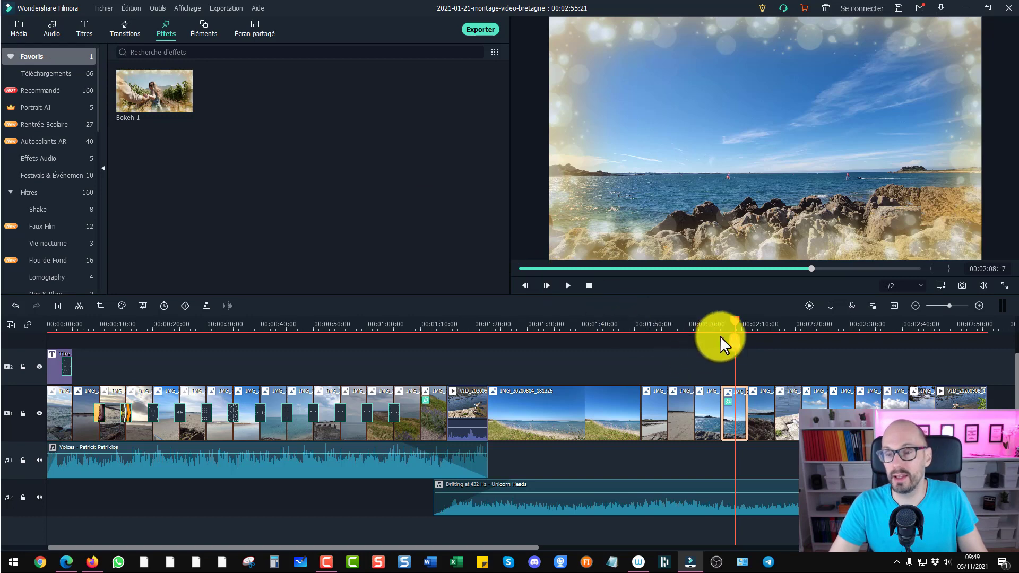
left_click(723, 320)
key("space")
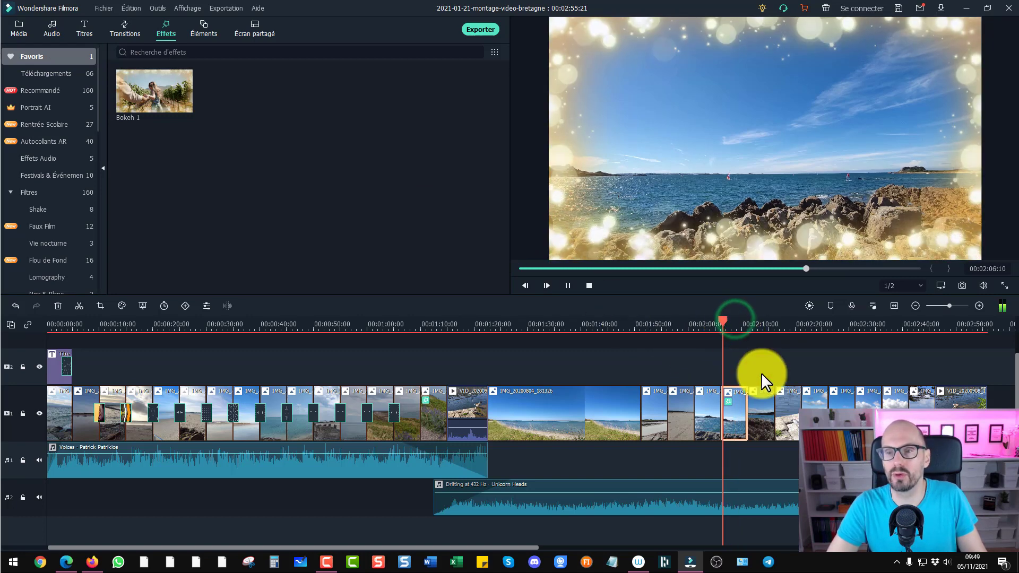
key("space")
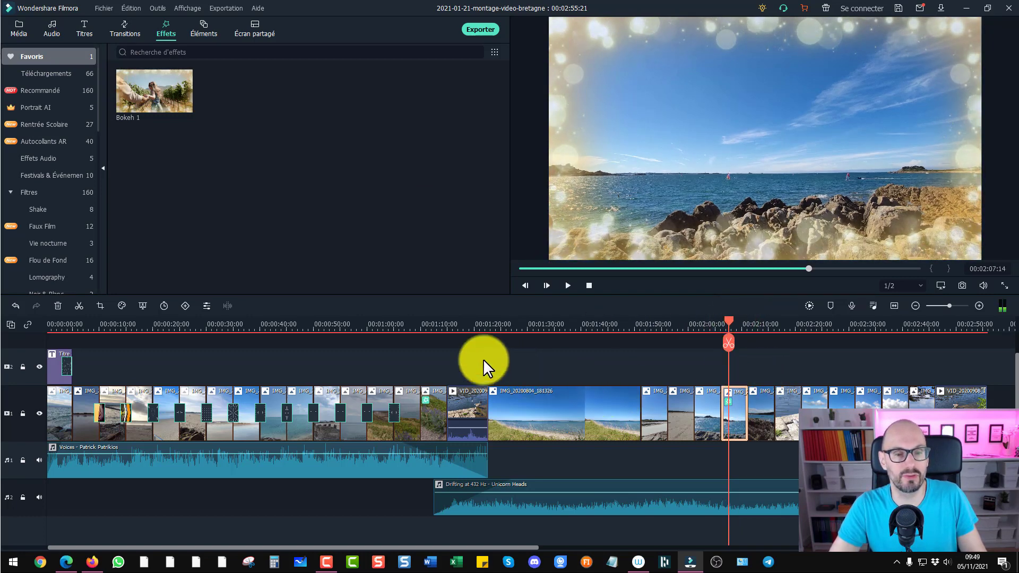
Remove the effect from the image clip just before the first VID clip on the timeline
left_click(433, 415)
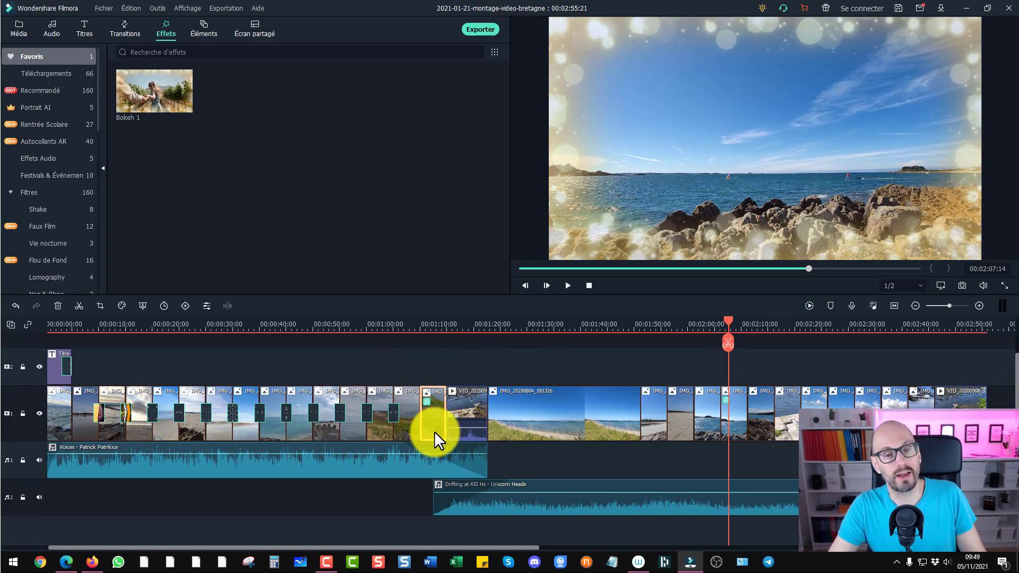
right_click(432, 429)
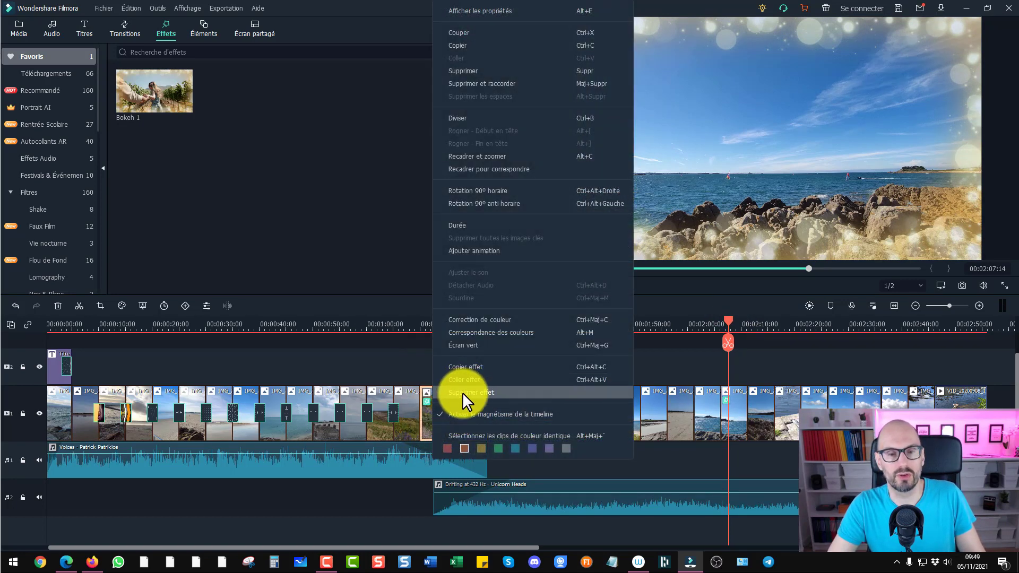
left_click(463, 393)
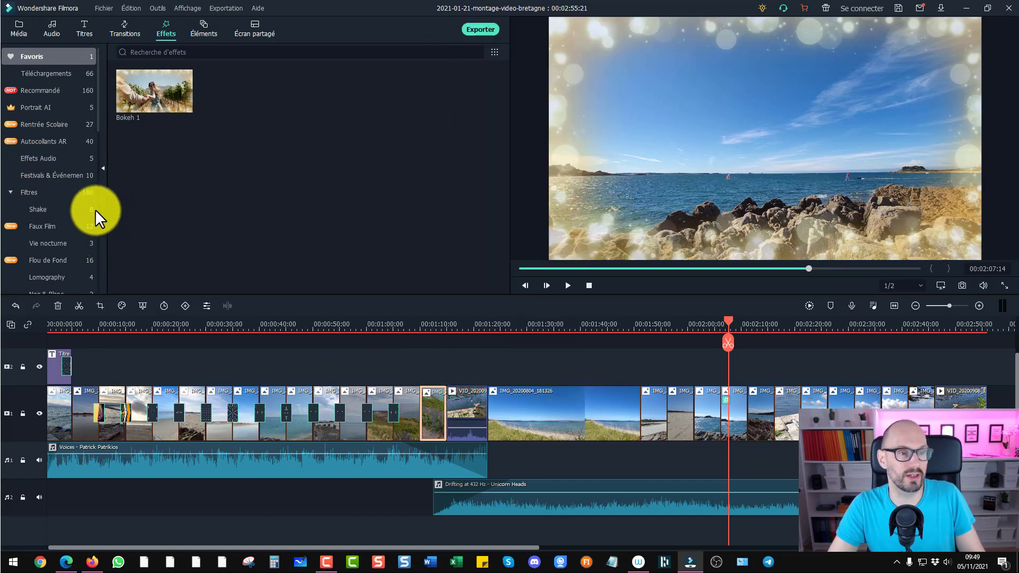
Search the effects library for "etoiles"
scroll(91, 212, "down", 7)
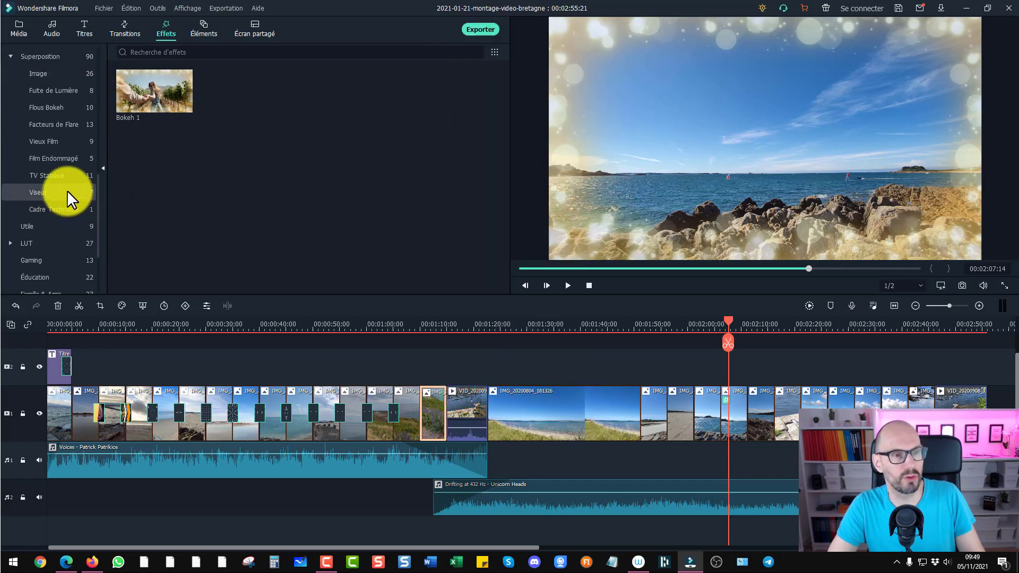
scroll(68, 193, "up", 7)
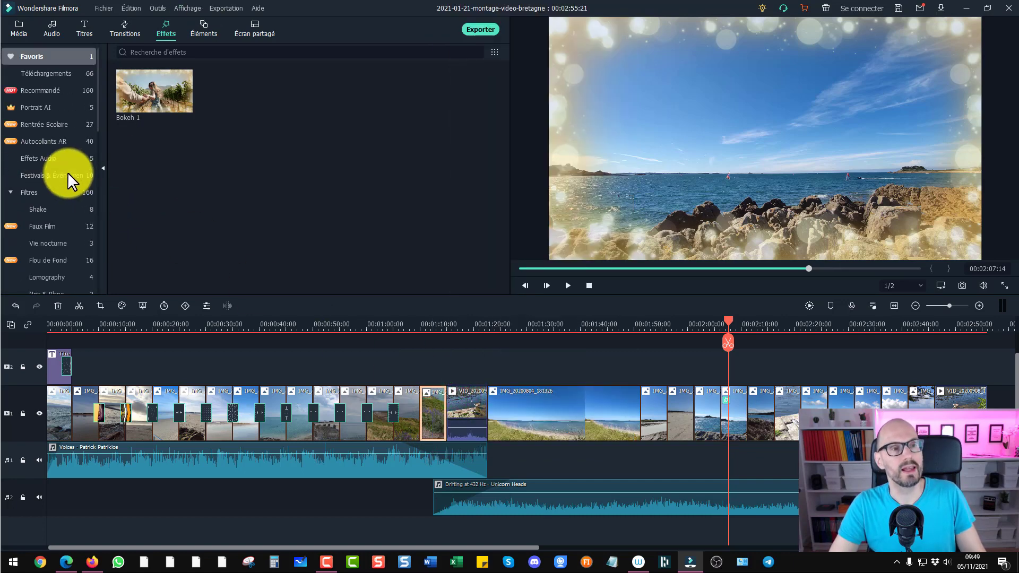
left_click(151, 54)
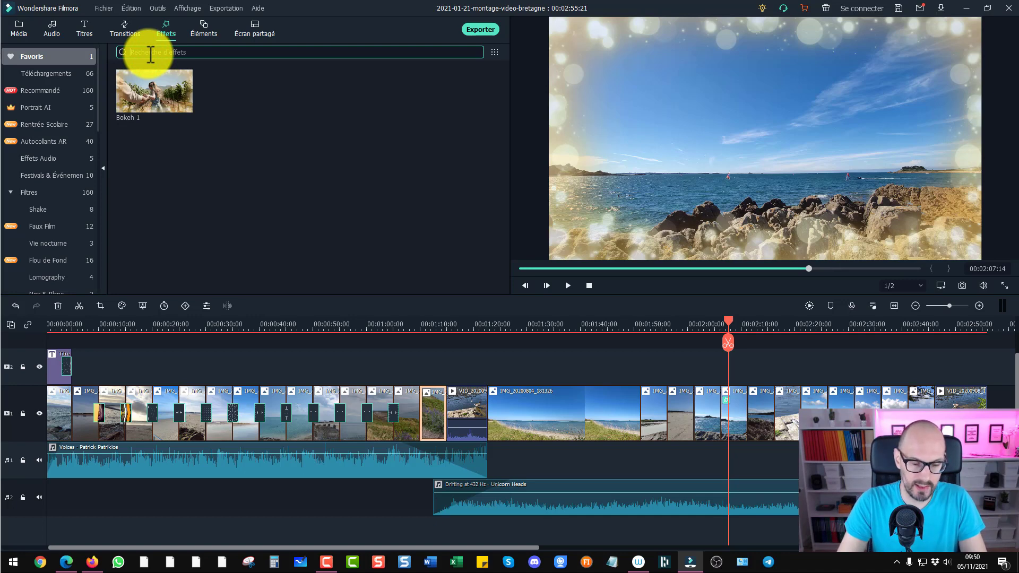
type("etoil")
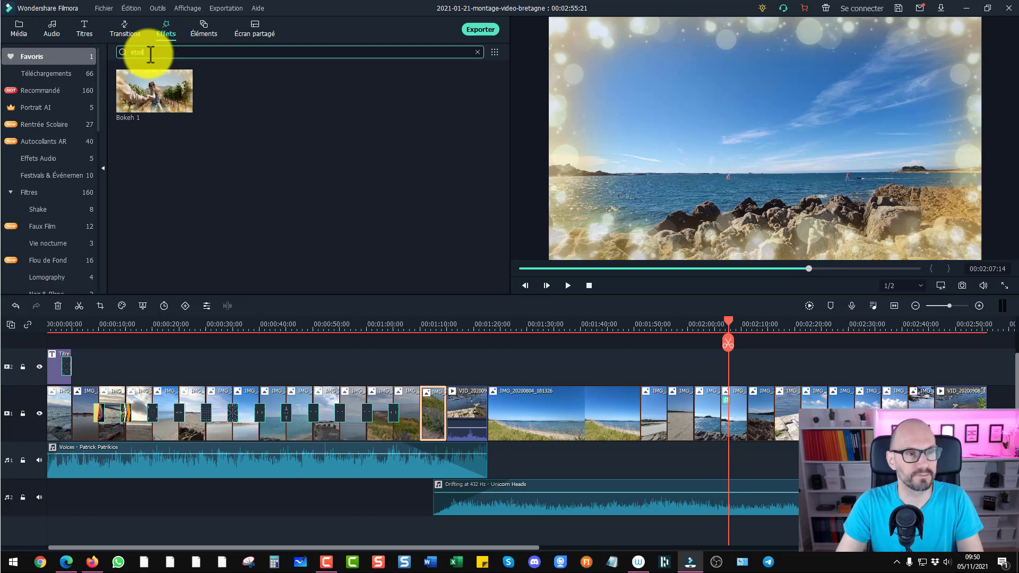
type("es")
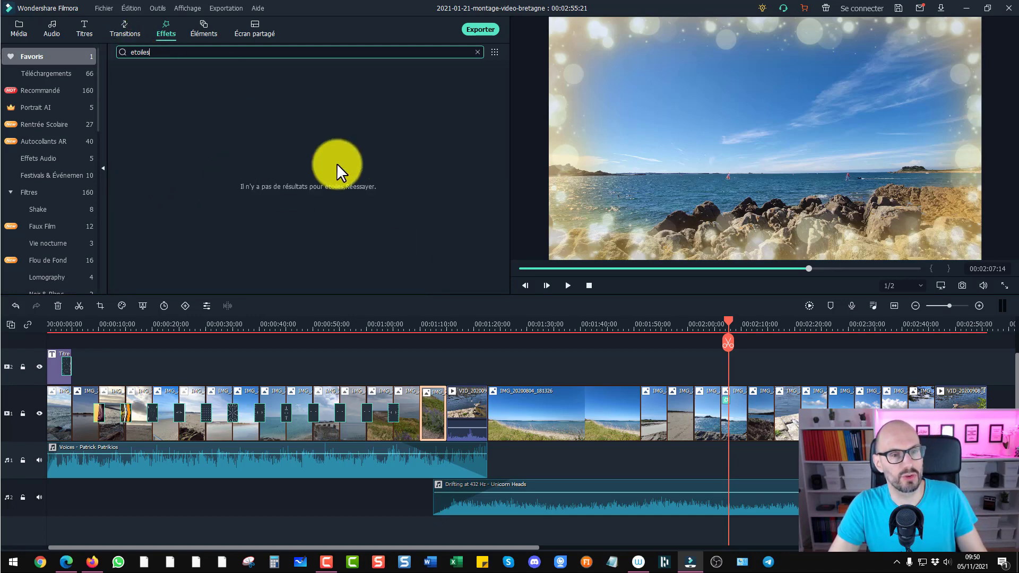
Show the Recommandé effects and search the library for "étoile"
left_click(49, 91)
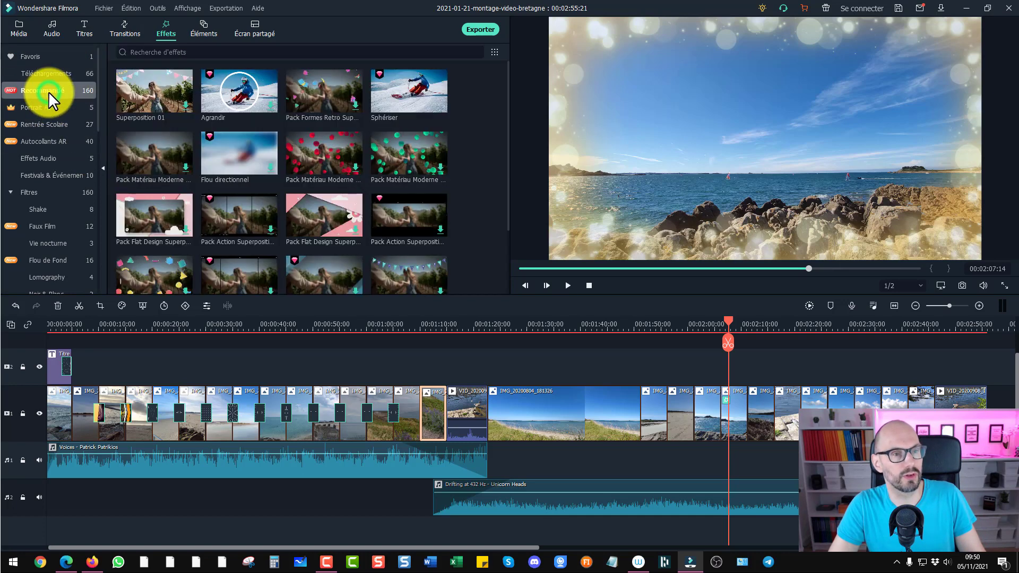
left_click(135, 53)
key("BackSpace")
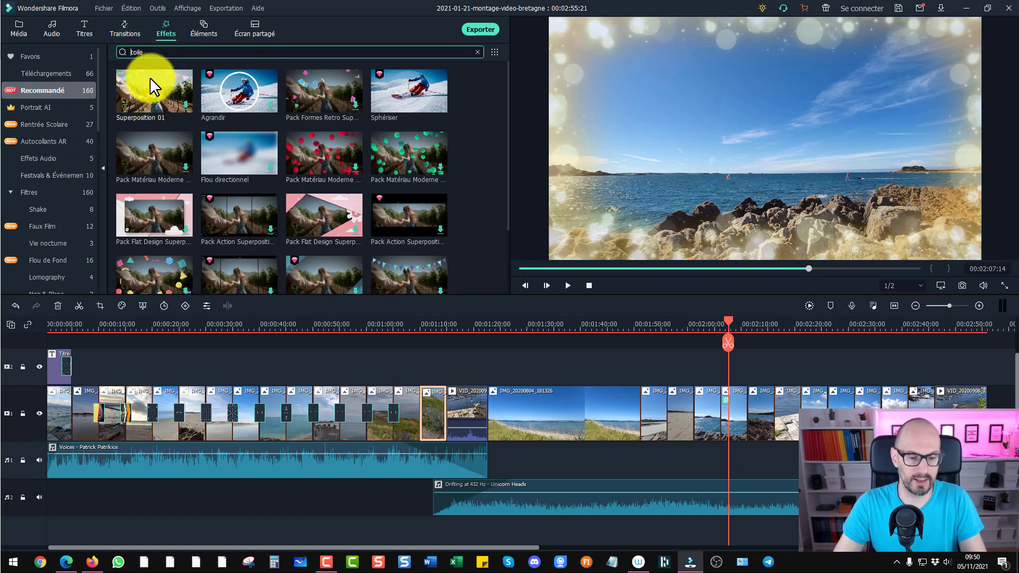
left_click(179, 53)
key("Return")
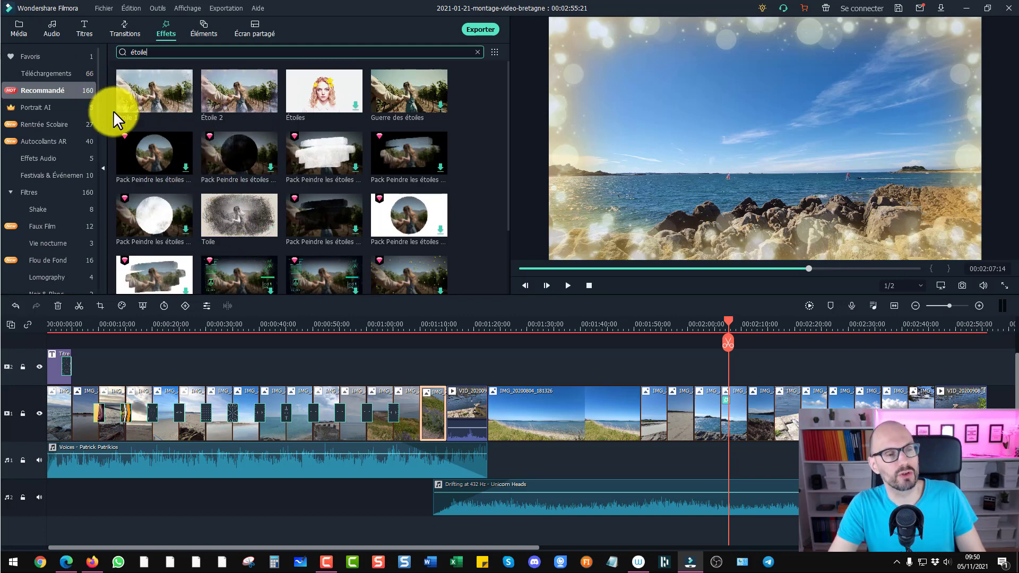
Apply the Statique A overlay from the TV Statique category to the image clip before the first VID clip and preview it
scroll(60, 243, "down", 5)
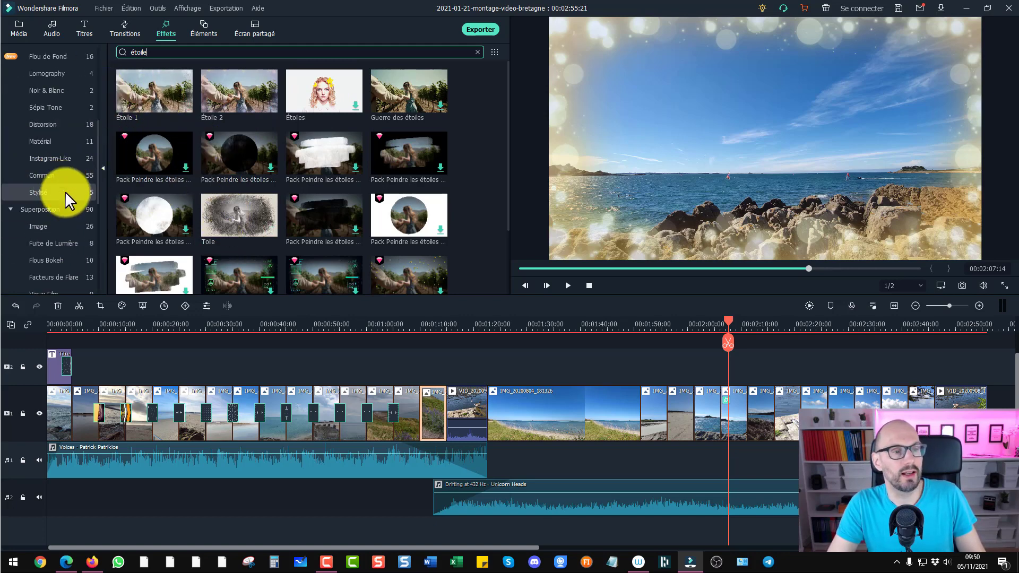
scroll(69, 208, "down", 3)
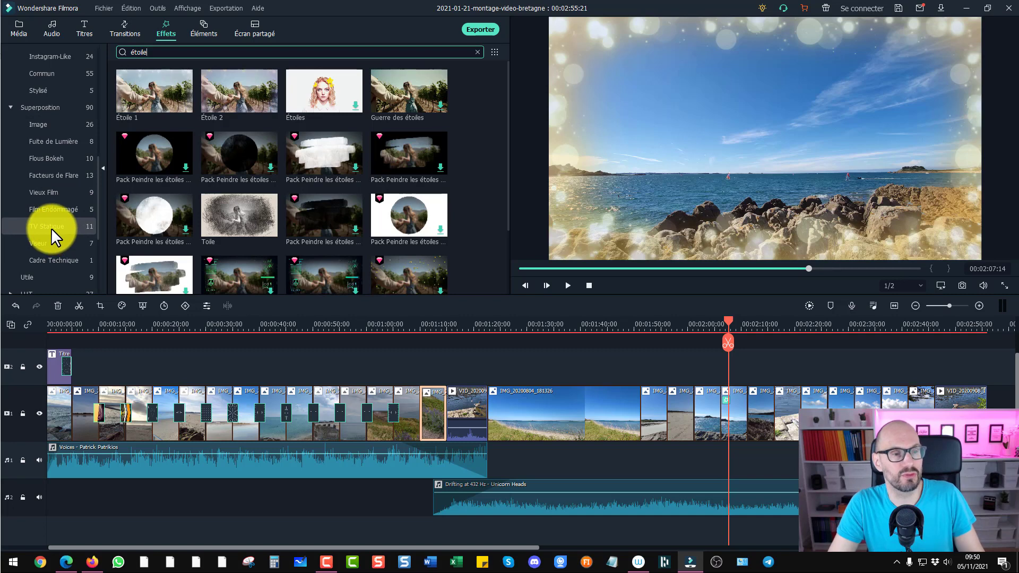
left_click(51, 227)
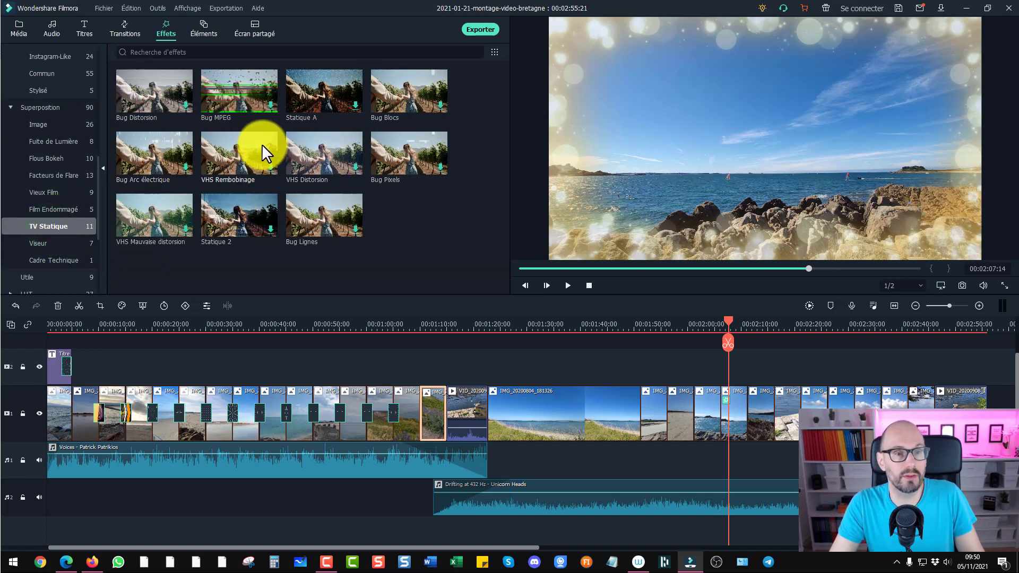
left_click_drag(314, 88, 430, 411)
left_click(432, 322)
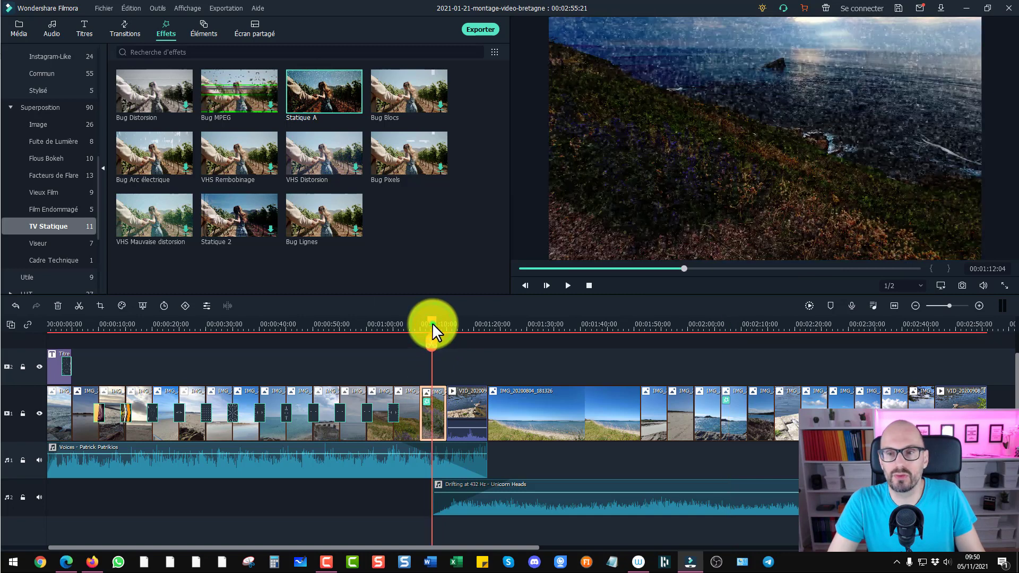
mouse_move(432, 322)
left_mouse_down()
mouse_move(445, 327)
mouse_move(435, 333)
left_mouse_up()
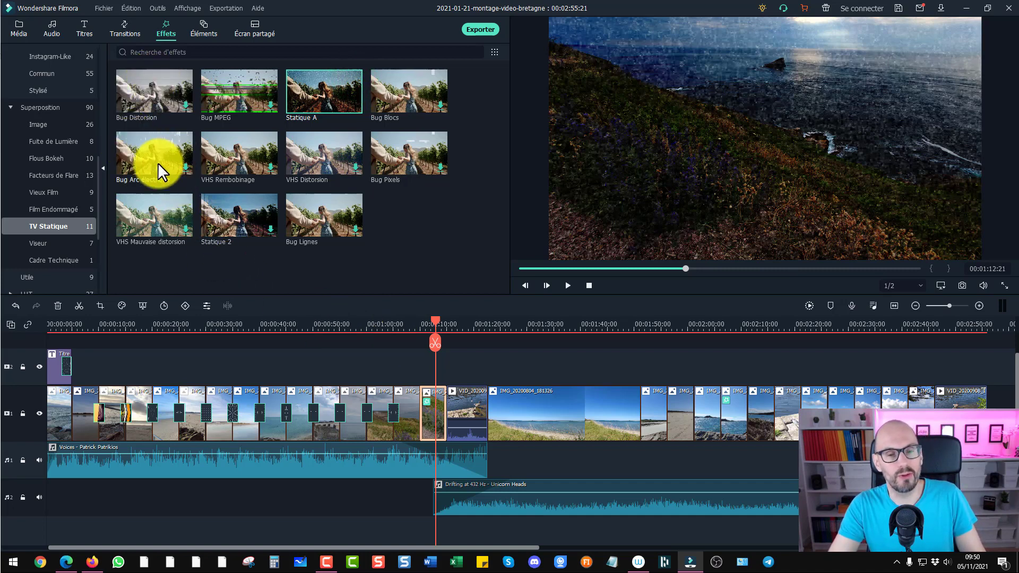
Remove the Statique A overlay from the image clip
right_click(430, 419)
left_click(451, 393)
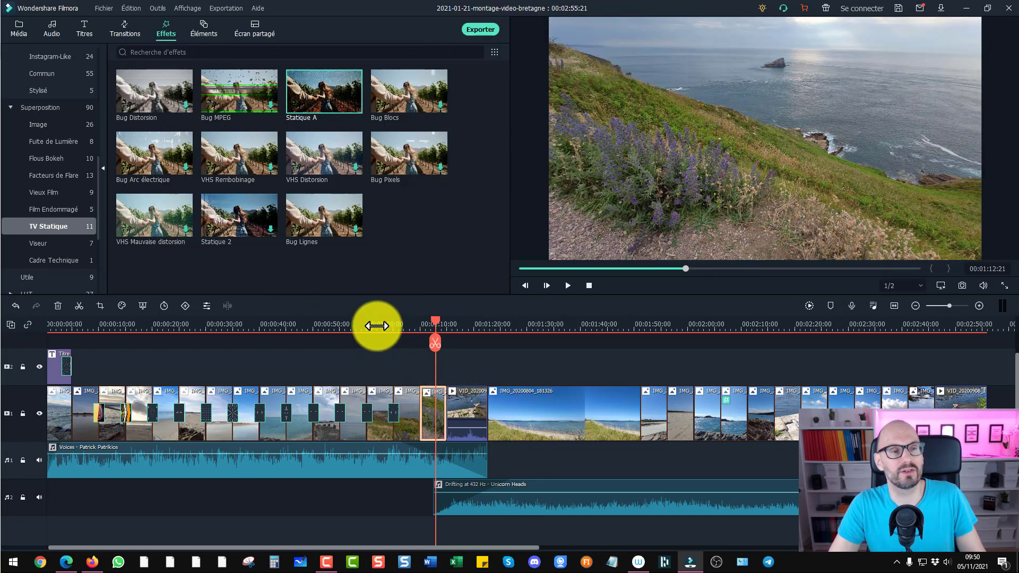
Preview the VHS Rembobinage overlay, apply it to the image clip before the first VID clip, and play the clip from its start
scroll(37, 183, "up", 4)
scroll(53, 187, "up", 2)
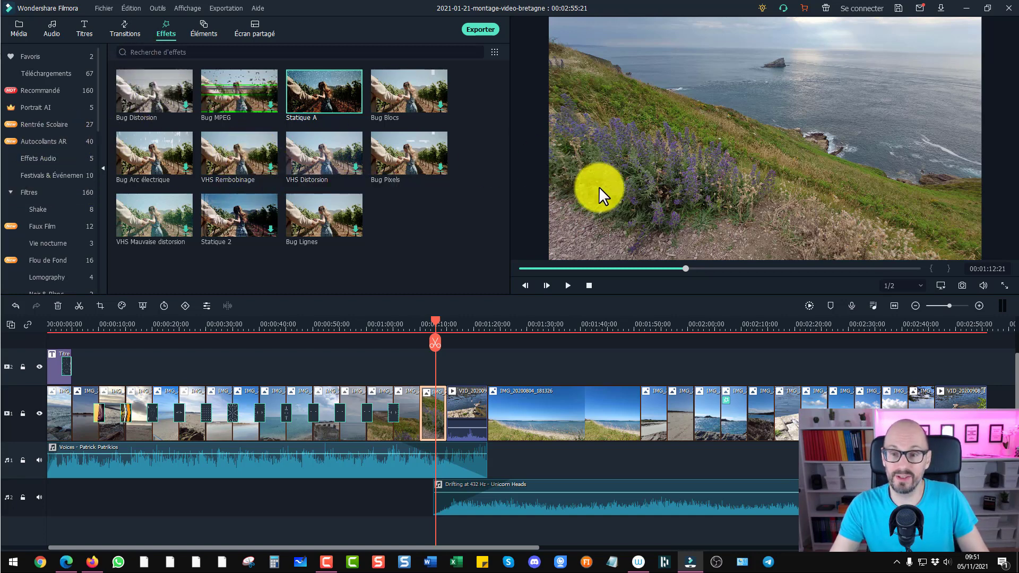
left_click(240, 147)
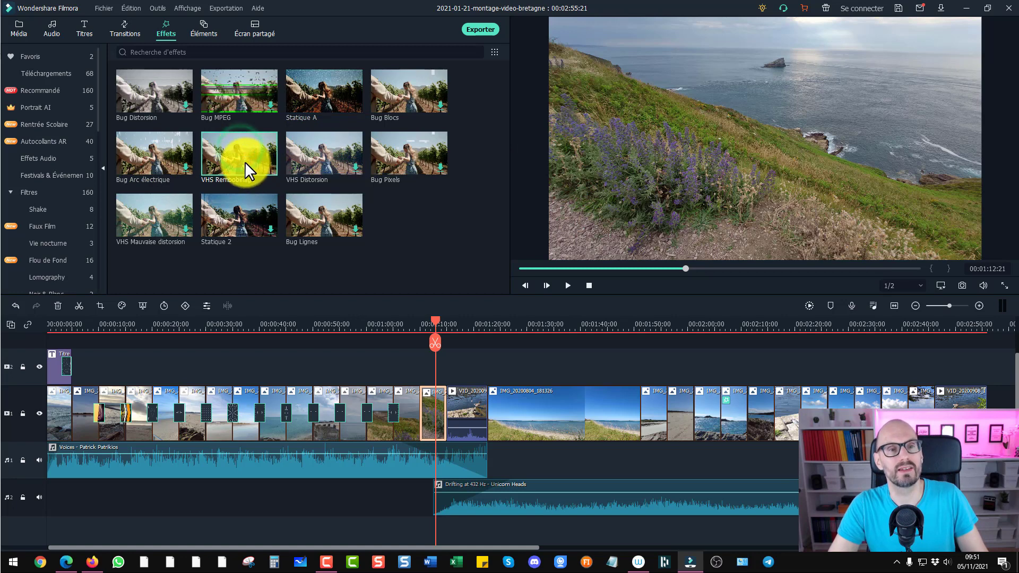
left_click(241, 147)
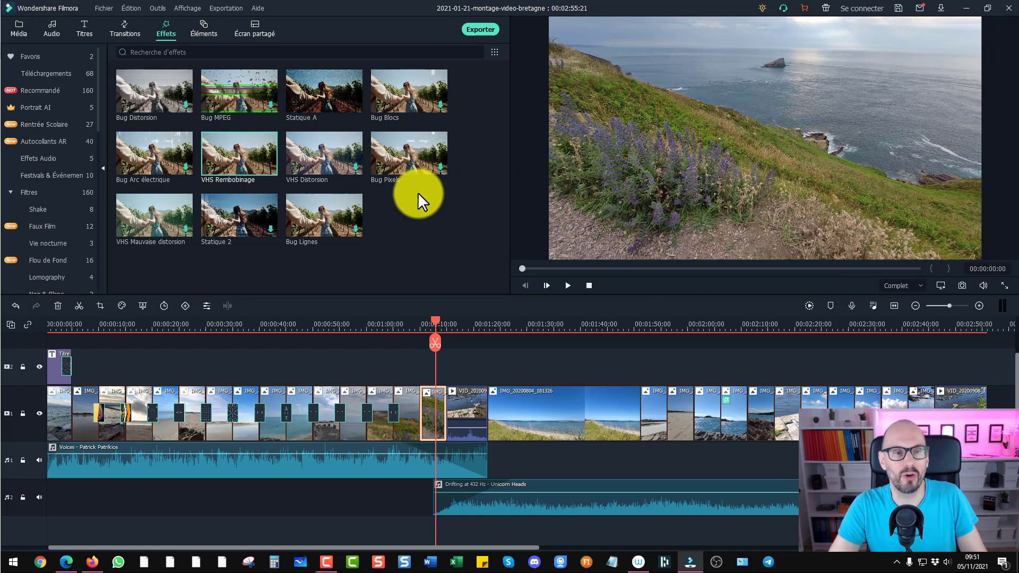
left_click_drag(243, 145, 430, 415)
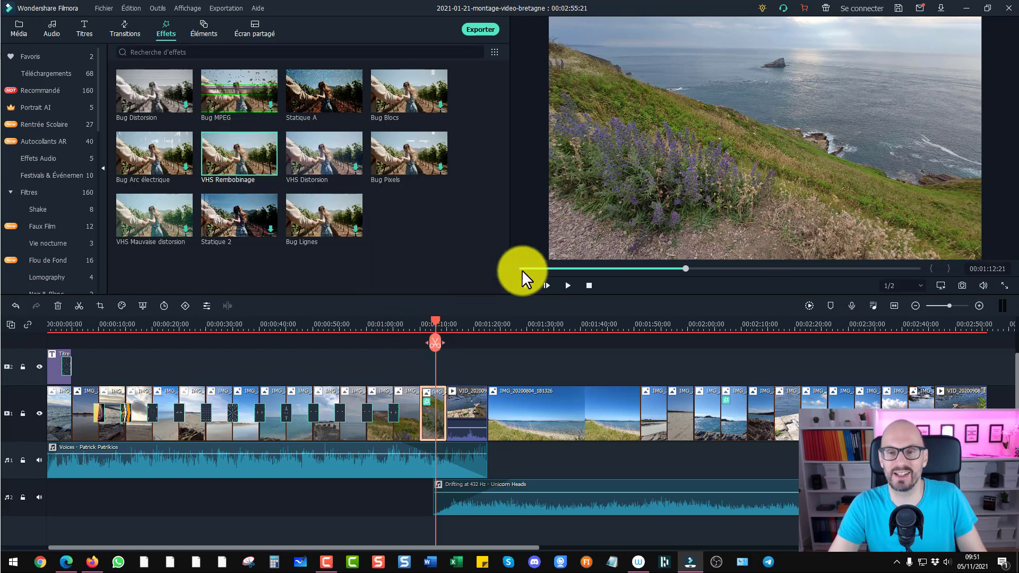
left_click_drag(431, 321, 419, 324)
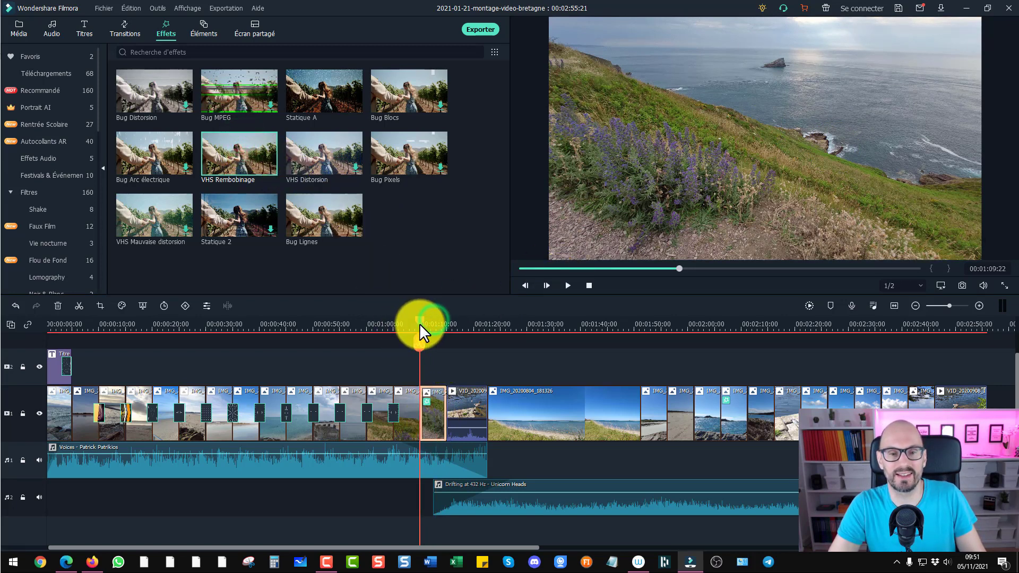
key("space")
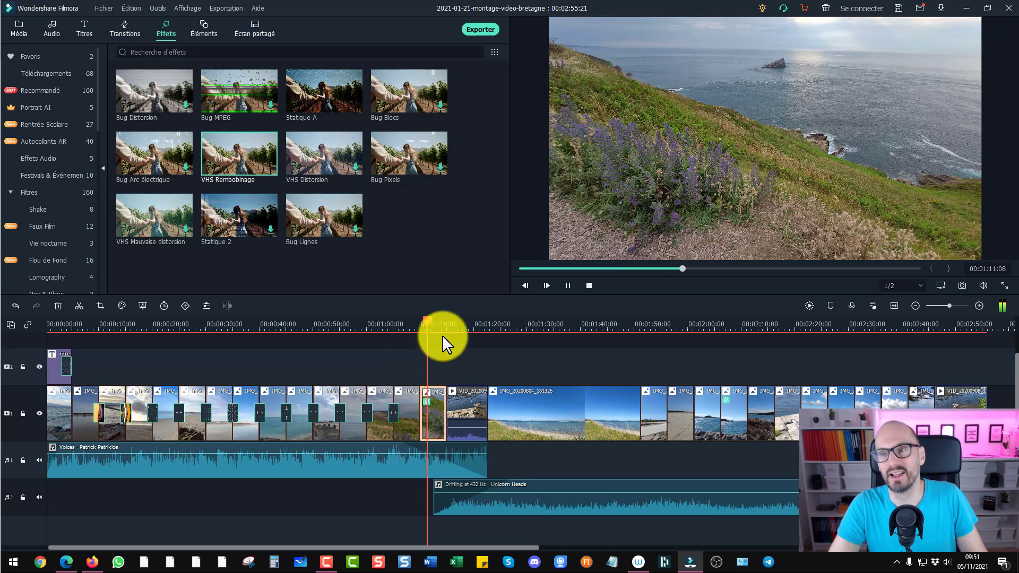
key("space")
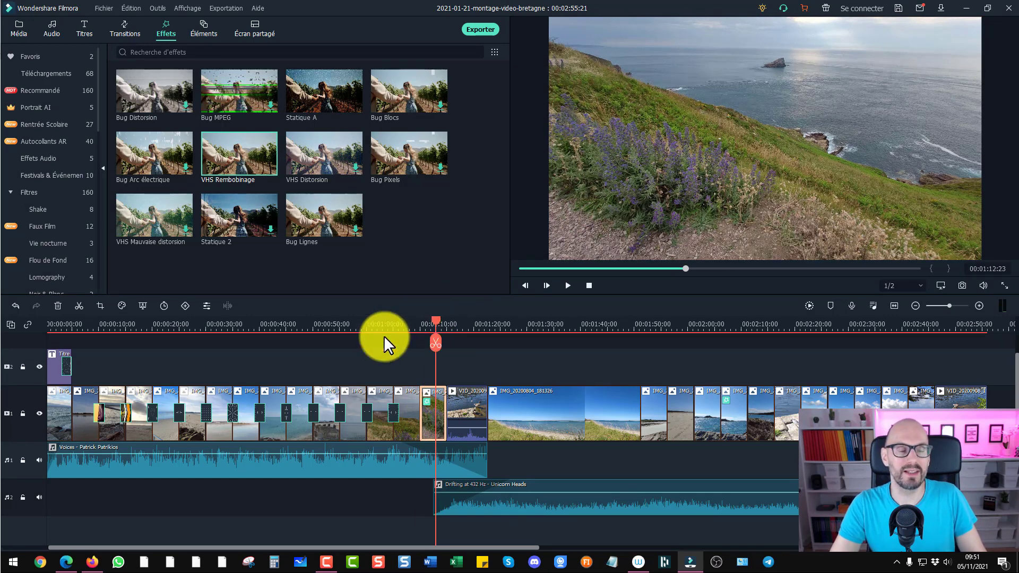
scroll(265, 335, "up", 2)
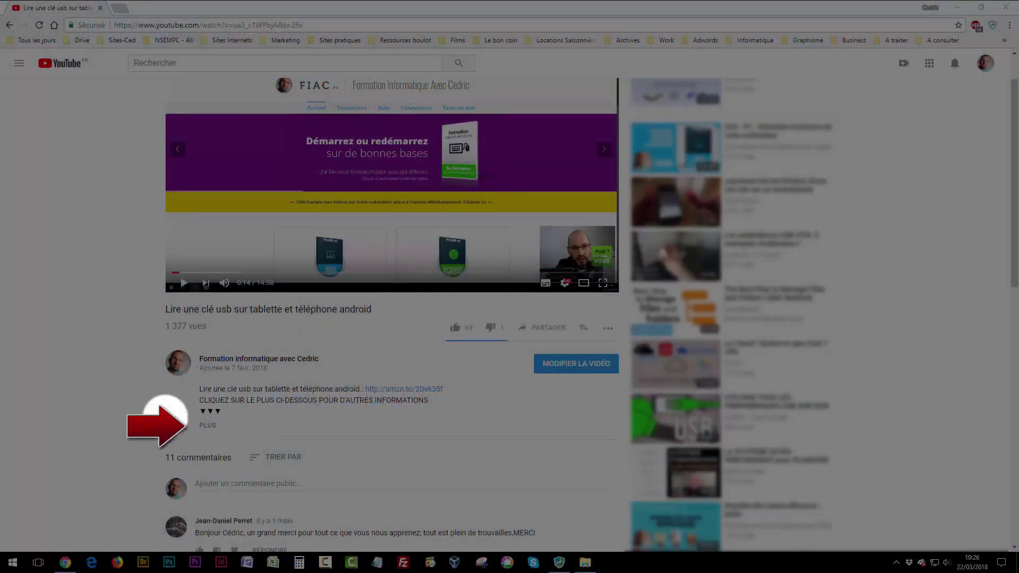
left_click(210, 425)
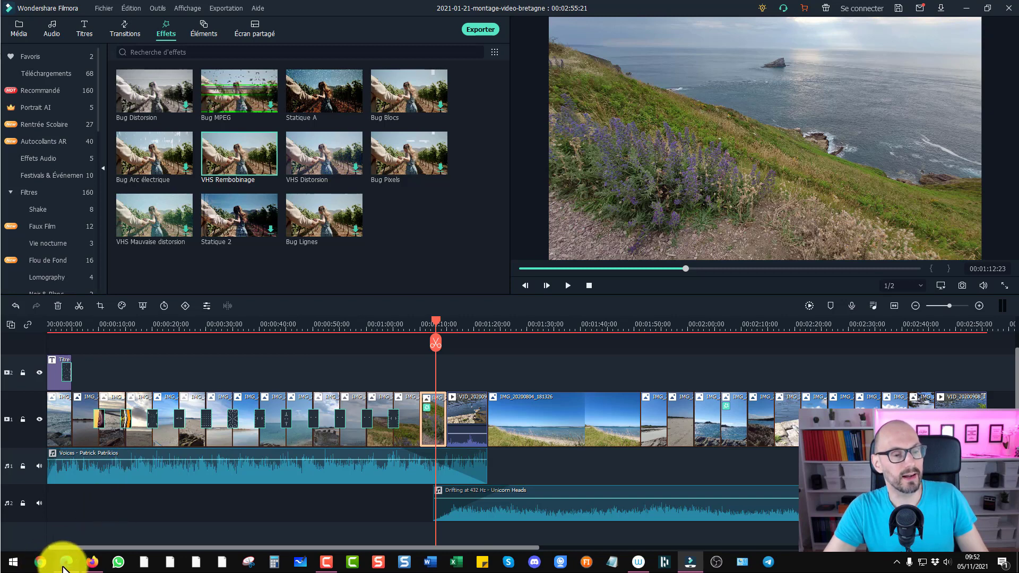
Switch to Microsoft Edge, open the Formations page of the training website and look through the free courses
mouse_move(63, 566)
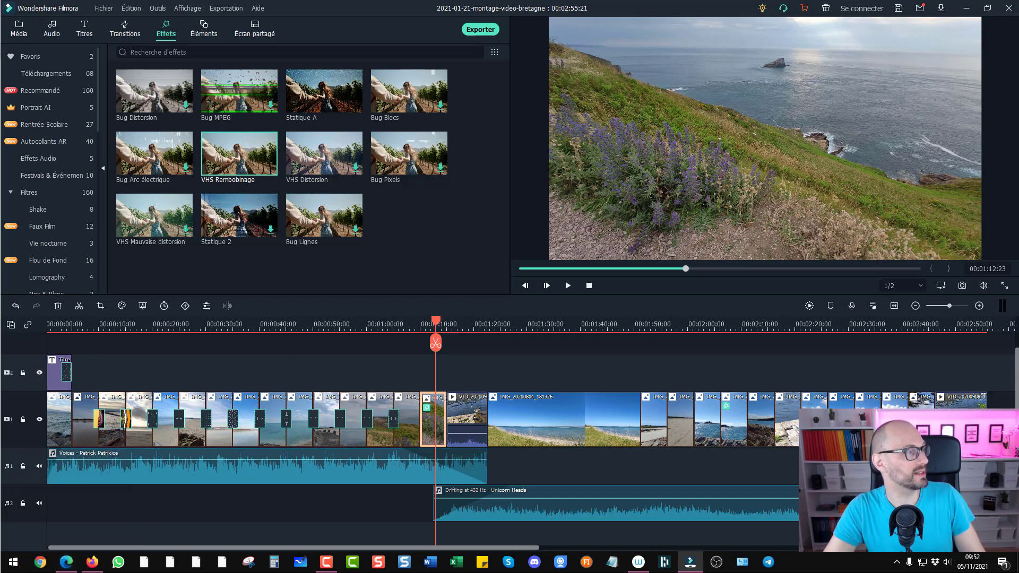
key("alt+Tab")
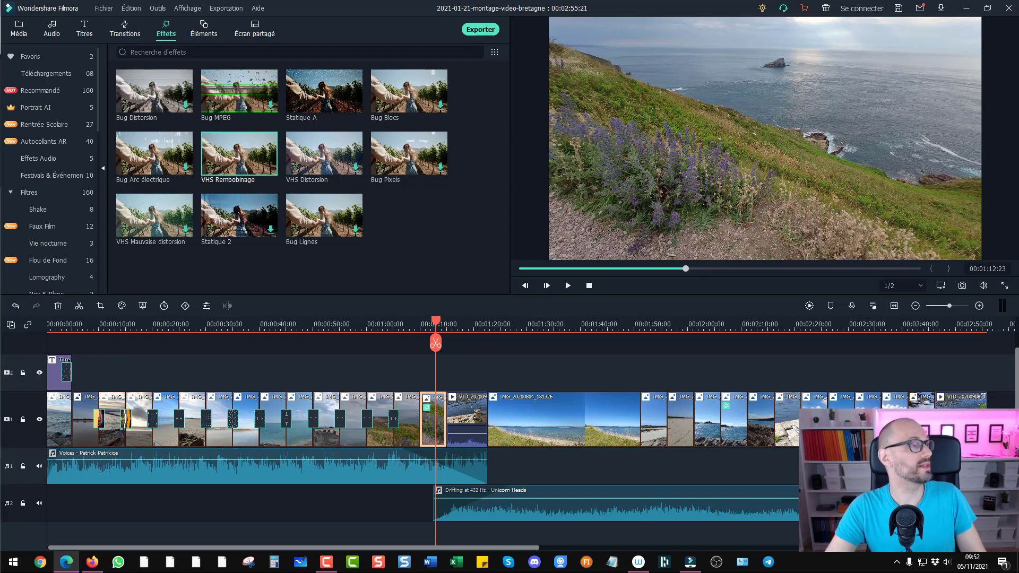
left_click_drag(1, 4, 210, 1)
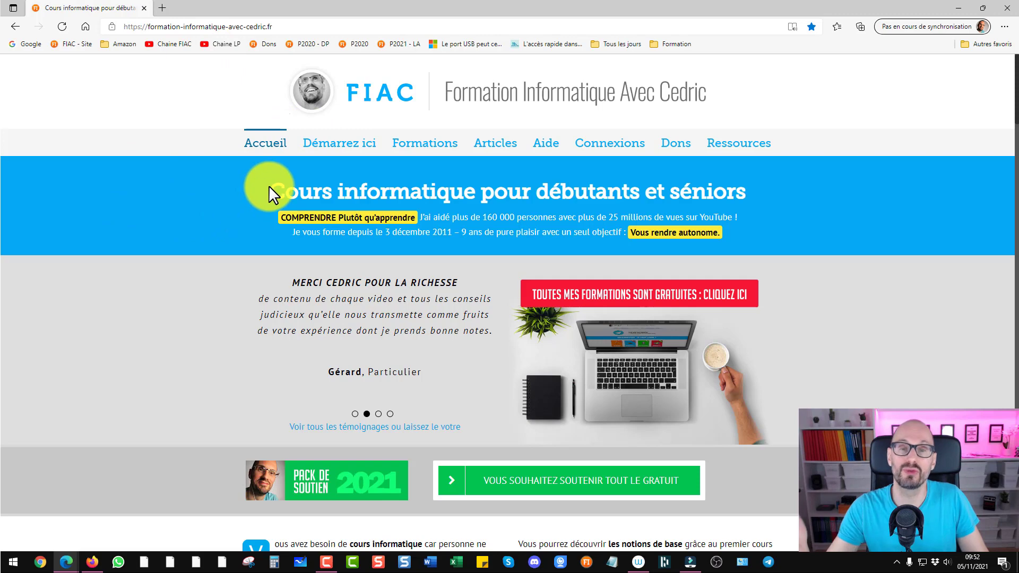
left_click(432, 142)
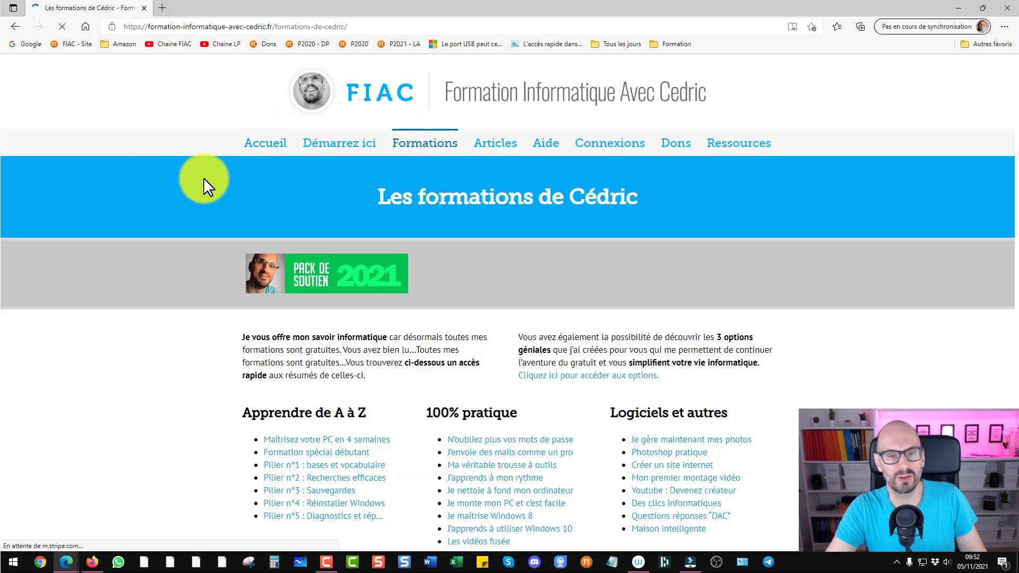
scroll(202, 194, "down", 15)
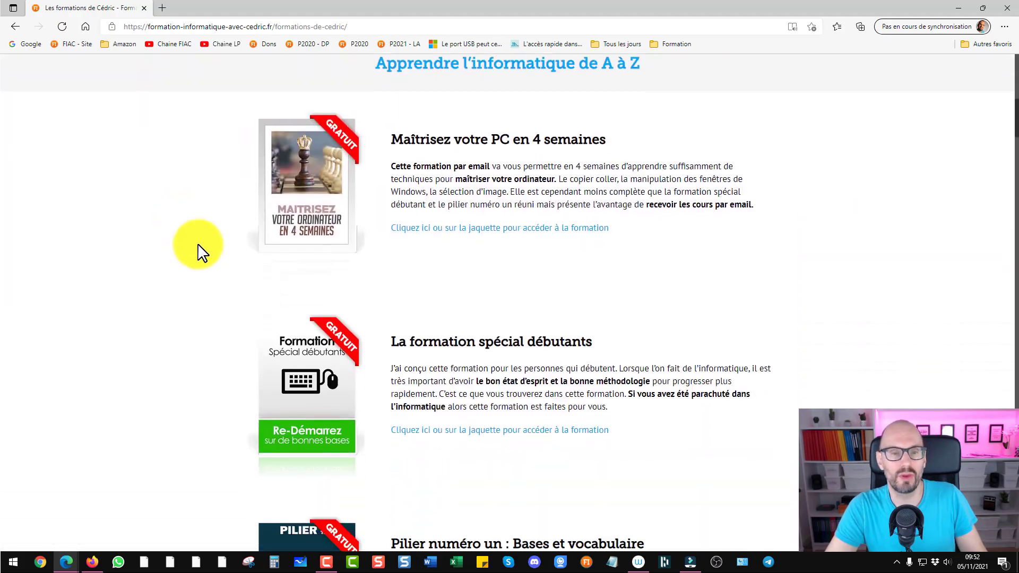
scroll(207, 262, "down", 20)
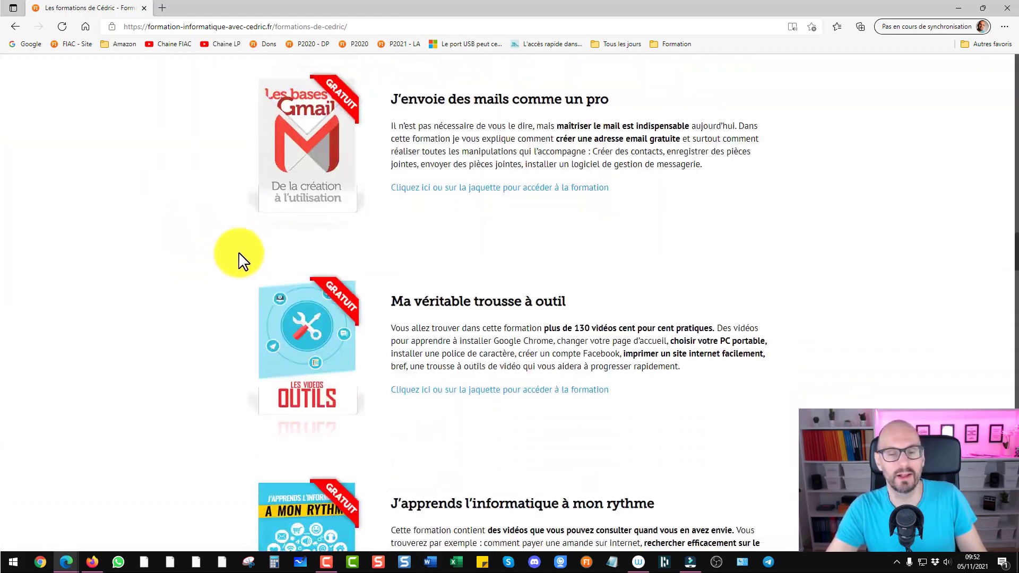
scroll(705, 463, "up", 20)
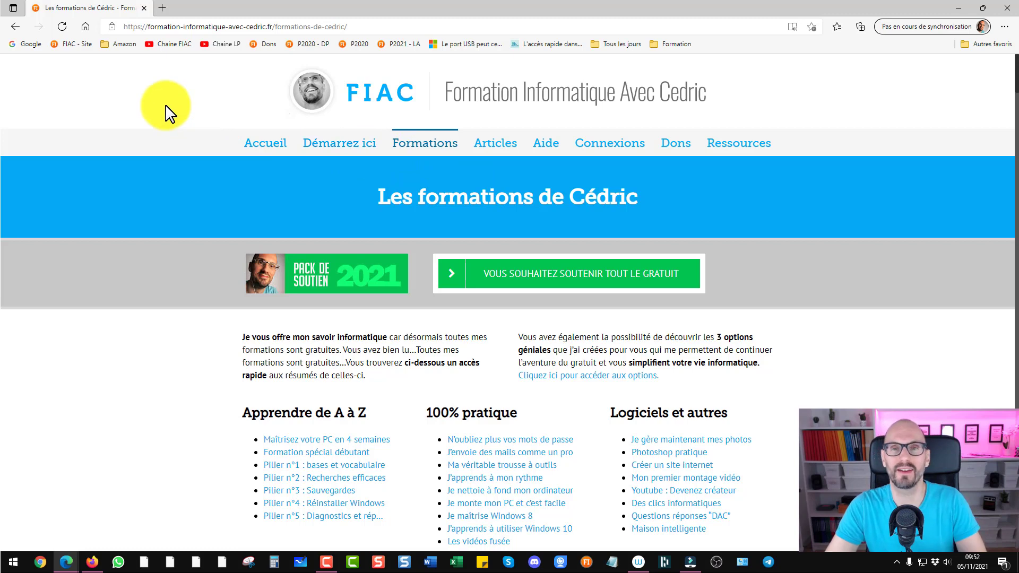
Return to the training website's home page and look through its sections, including the email courses and the newsletter sign-up
left_click(418, 91)
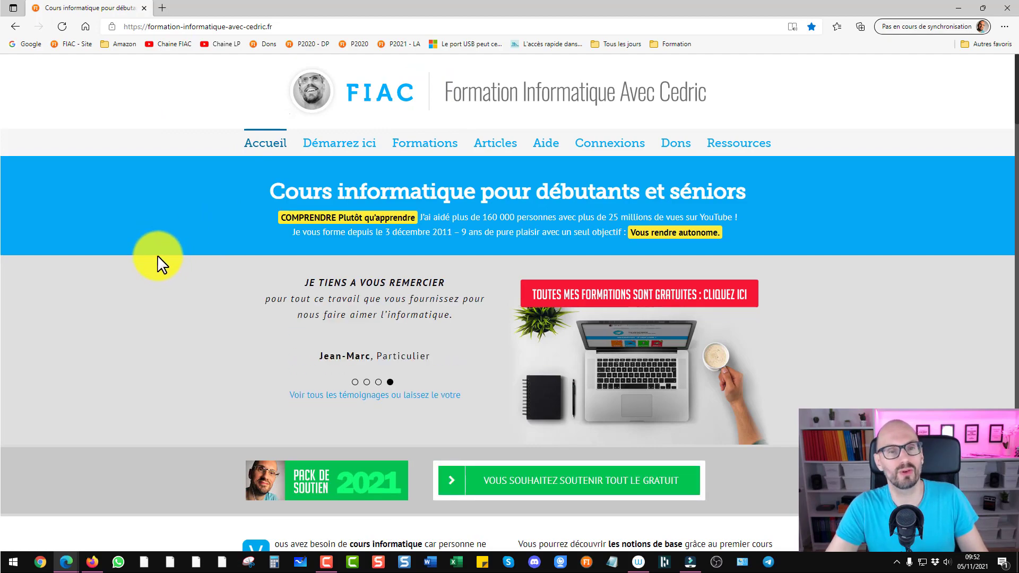
scroll(157, 255, "down", 6)
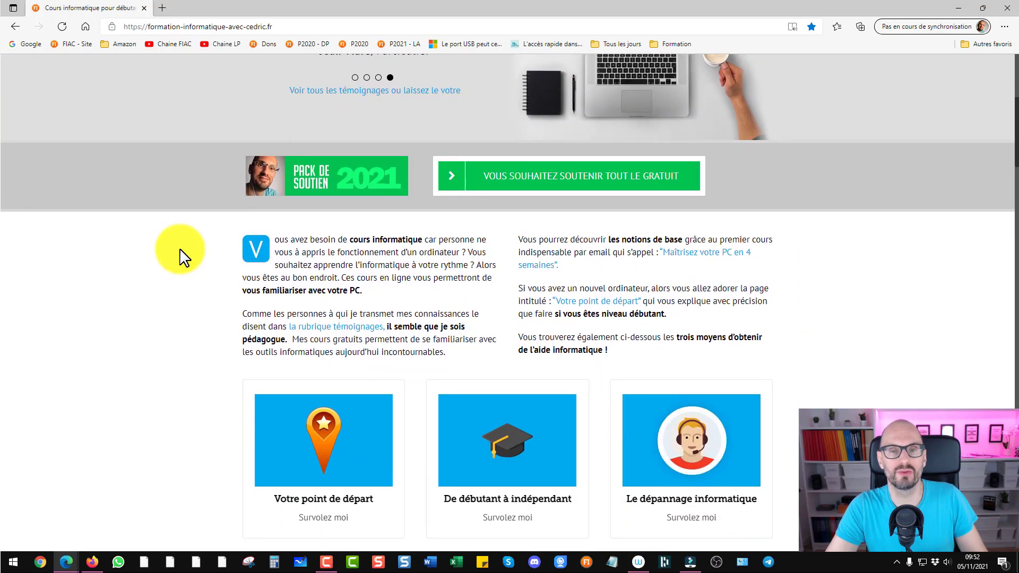
scroll(186, 257, "up", 5)
scroll(188, 249, "down", 12)
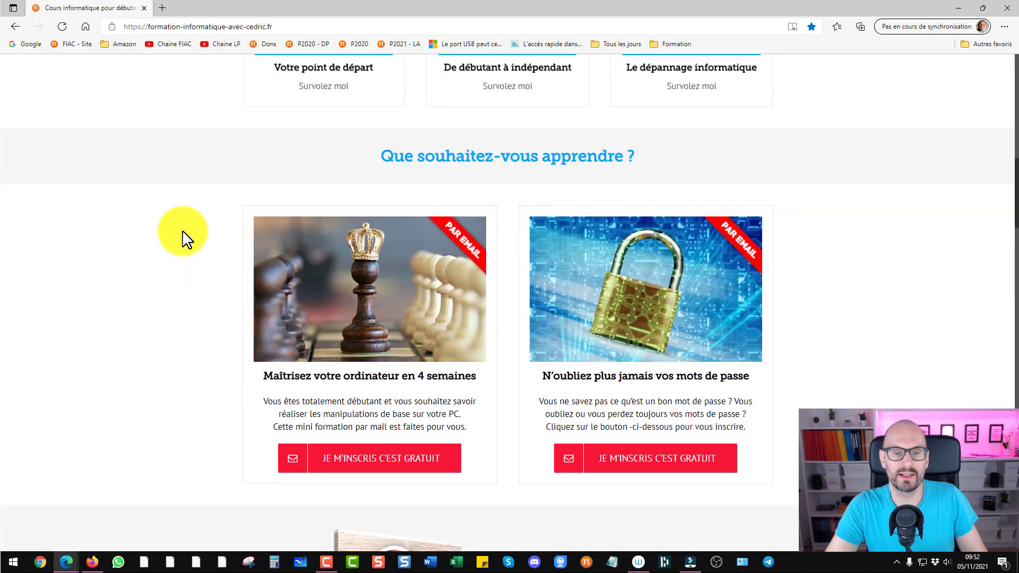
scroll(185, 238, "down", 6)
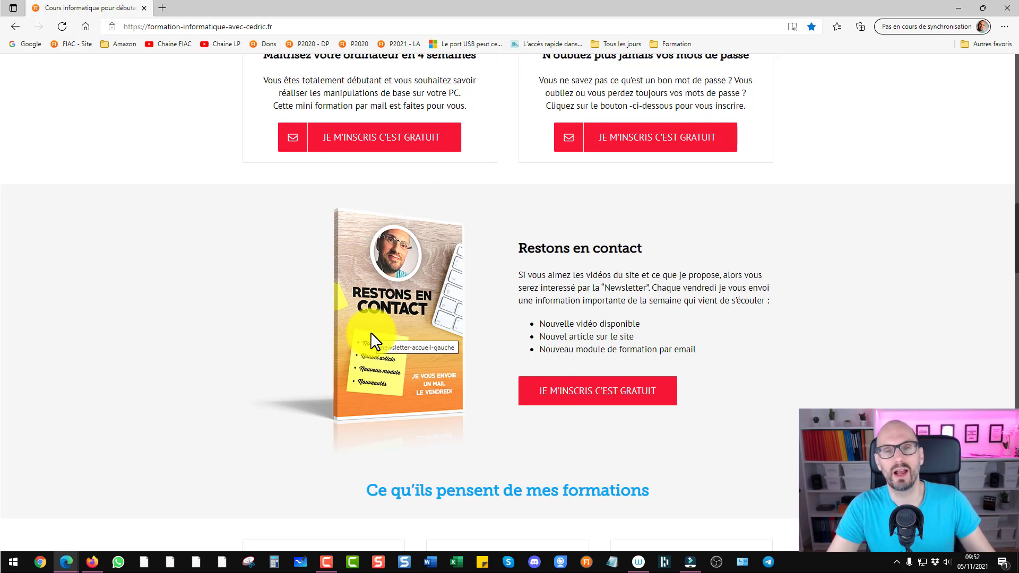
scroll(357, 411, "down", 10)
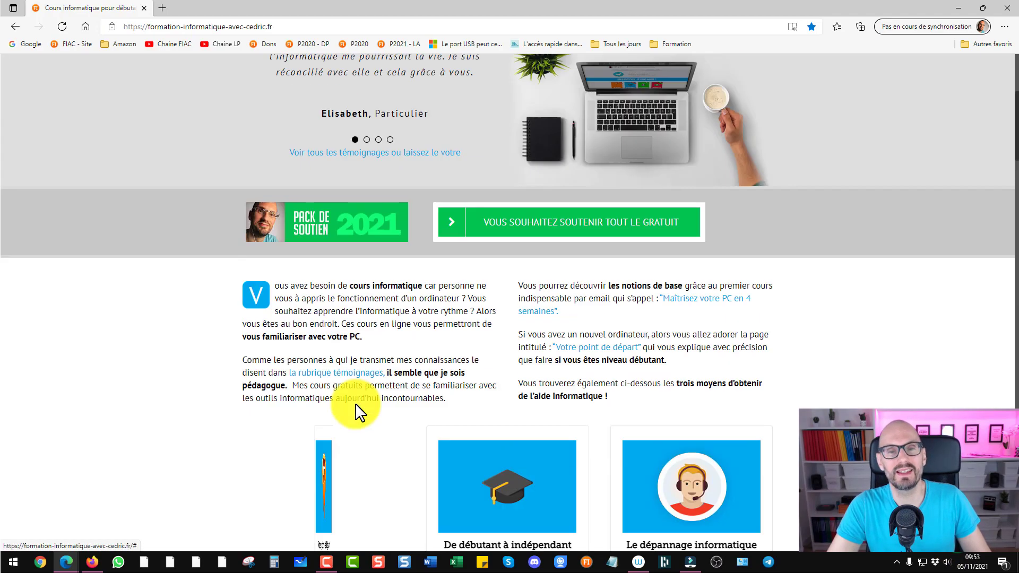
scroll(155, 265, "up", 5)
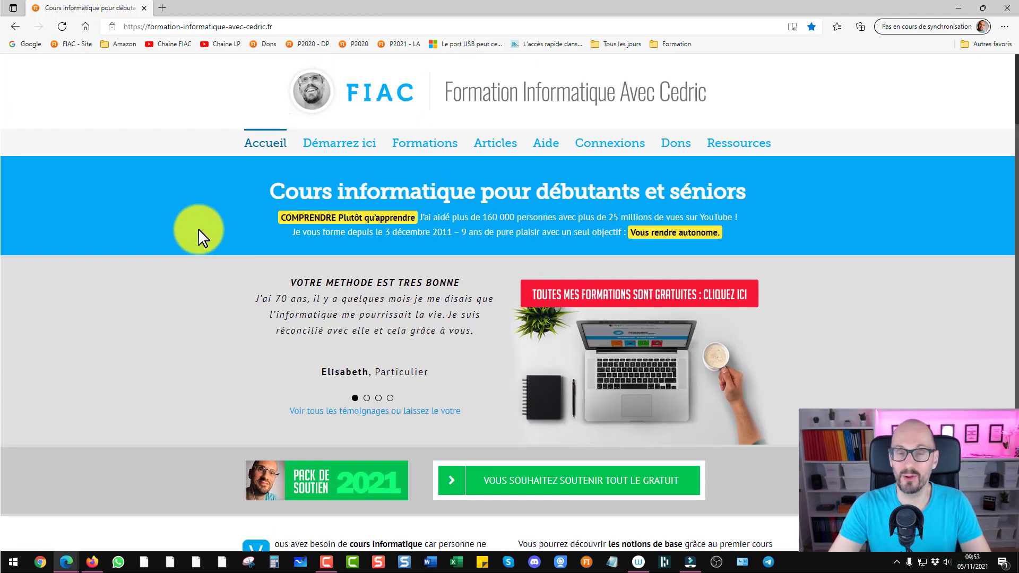